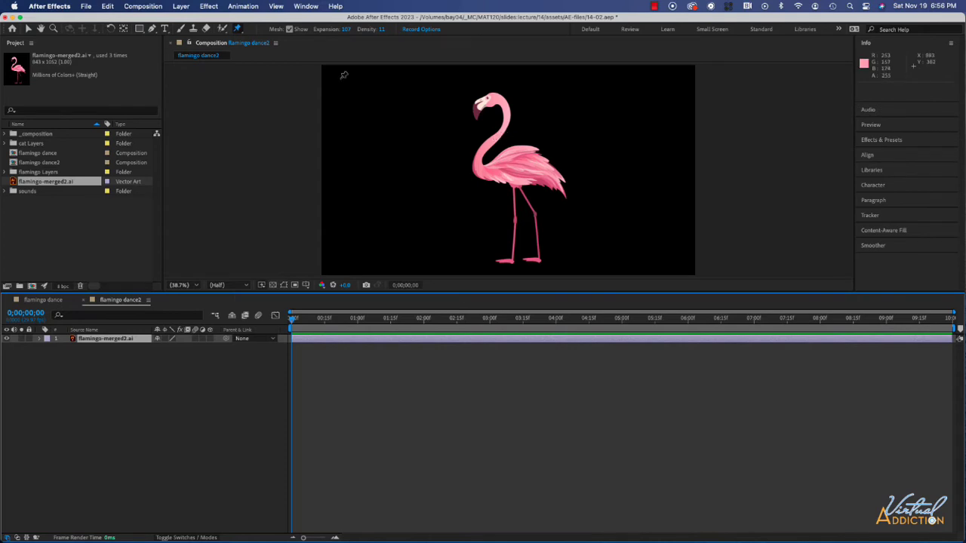
- Place the first pin on the flamingo's head using the Puppet Advanced Pin Tool
left_click(238, 28)
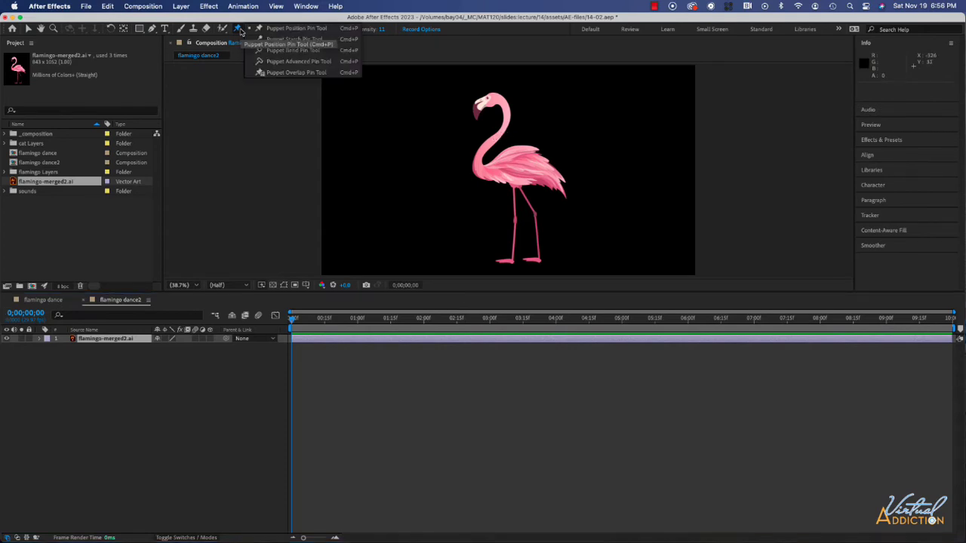
left_click(284, 63)
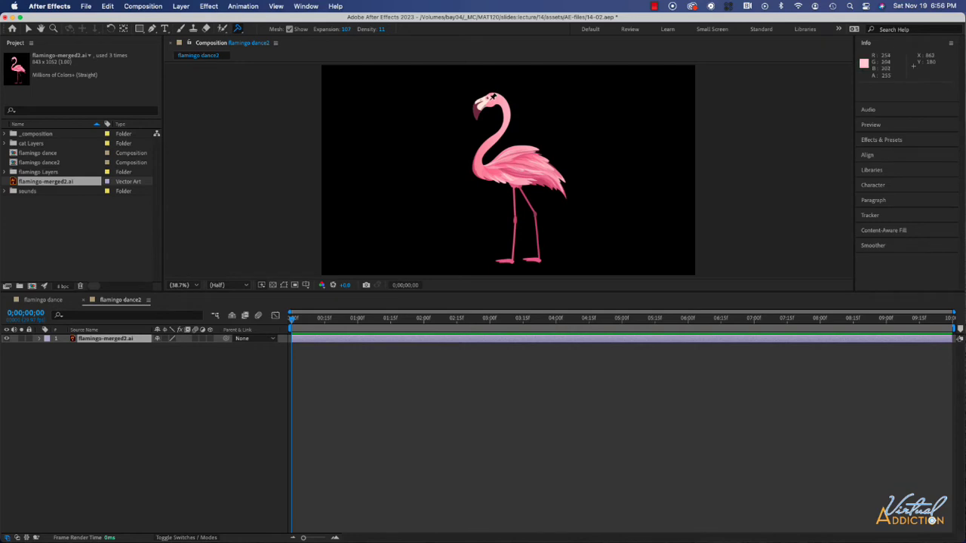
left_click(491, 97)
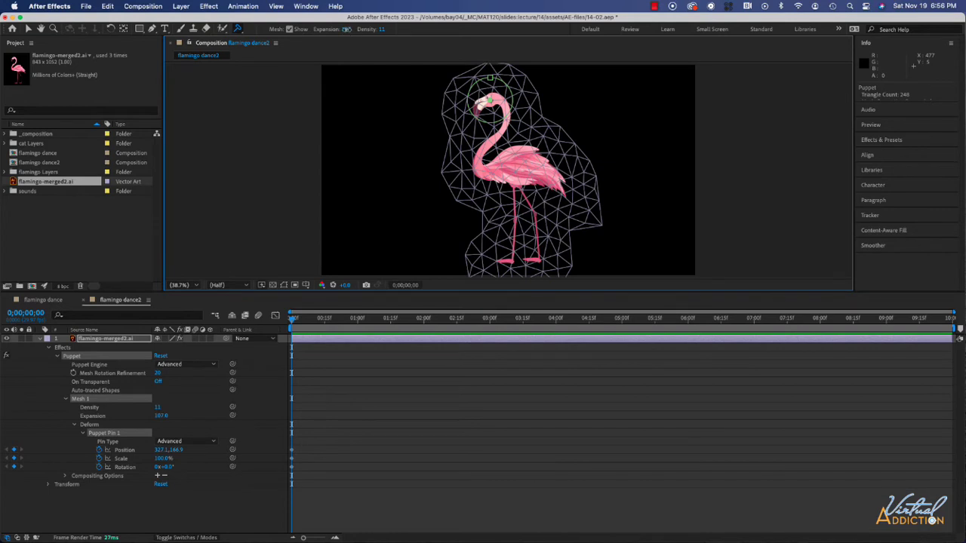
- Set the puppet mesh Expansion to 10 and Density to 8
left_click(347, 29)
type("1")
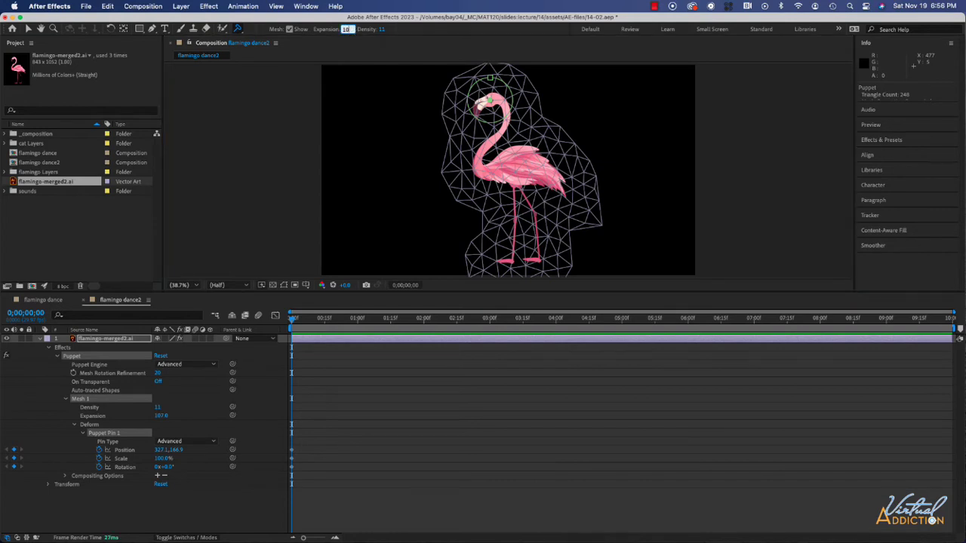
type("0")
key("Return")
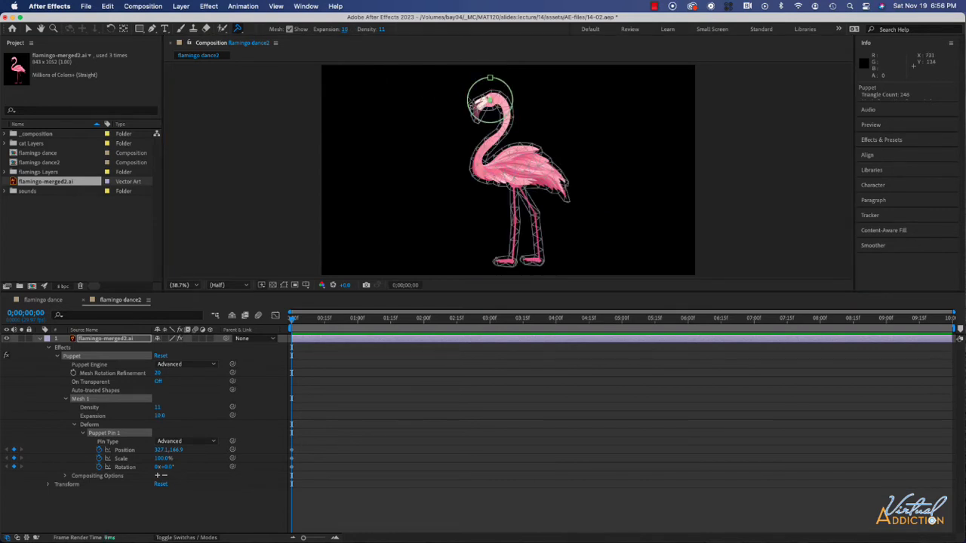
left_click(381, 30)
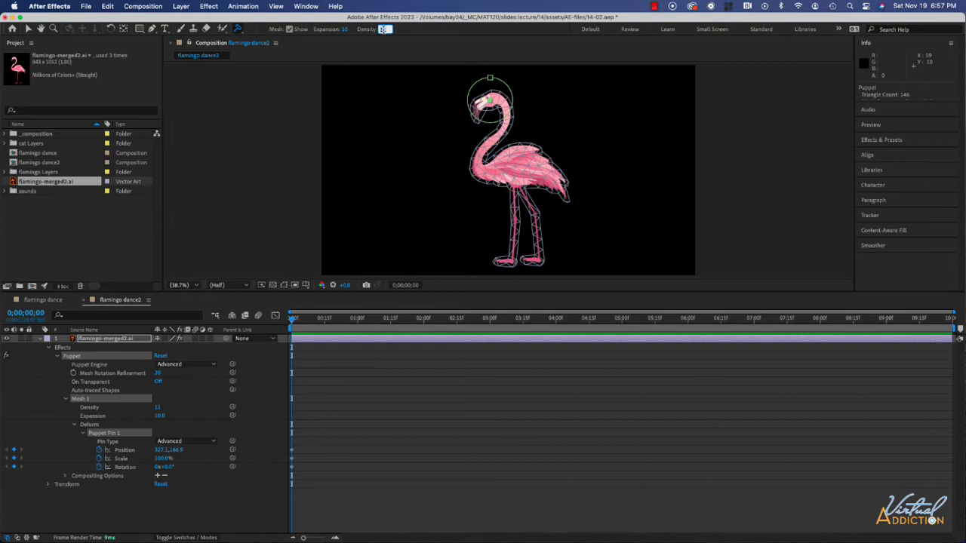
type("8")
key("Return")
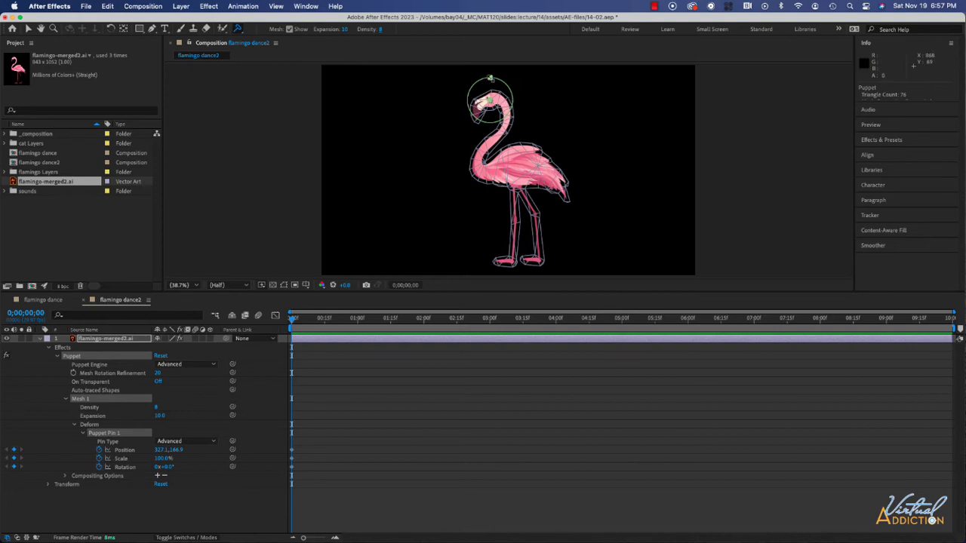
left_click_drag(491, 78, 498, 91)
key("super+z")
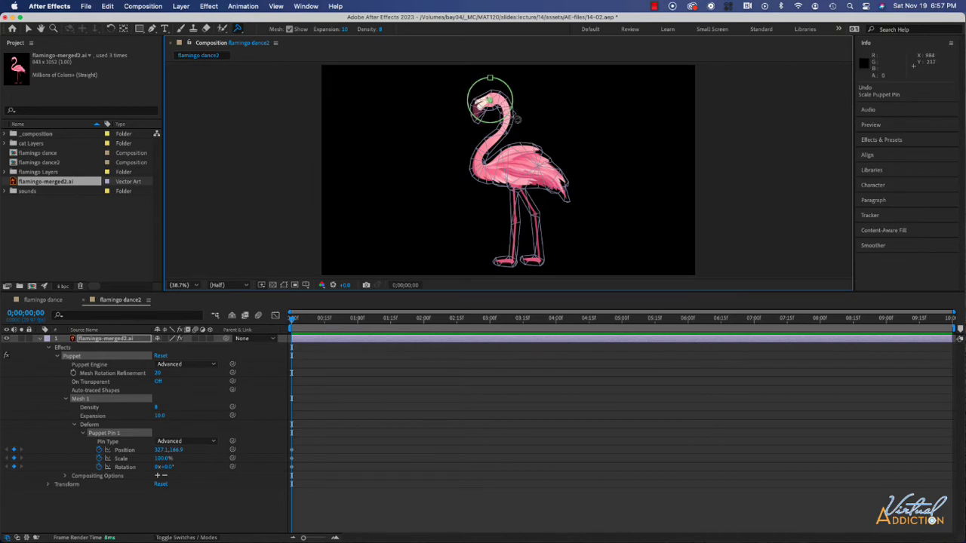
mouse_move(490, 100)
left_mouse_down()
mouse_move(487, 92)
mouse_move(459, 103)
mouse_move(500, 103)
mouse_move(486, 107)
left_mouse_up()
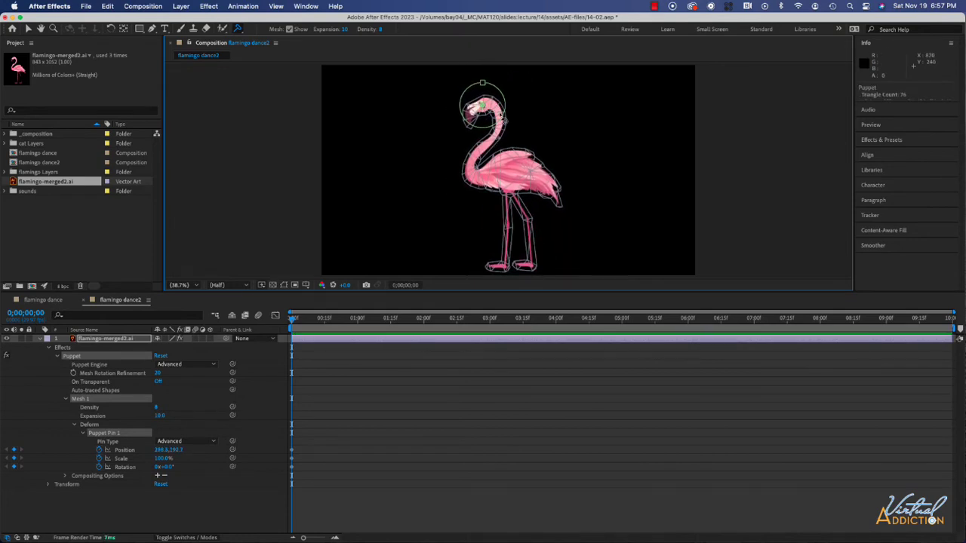
key("super+z")
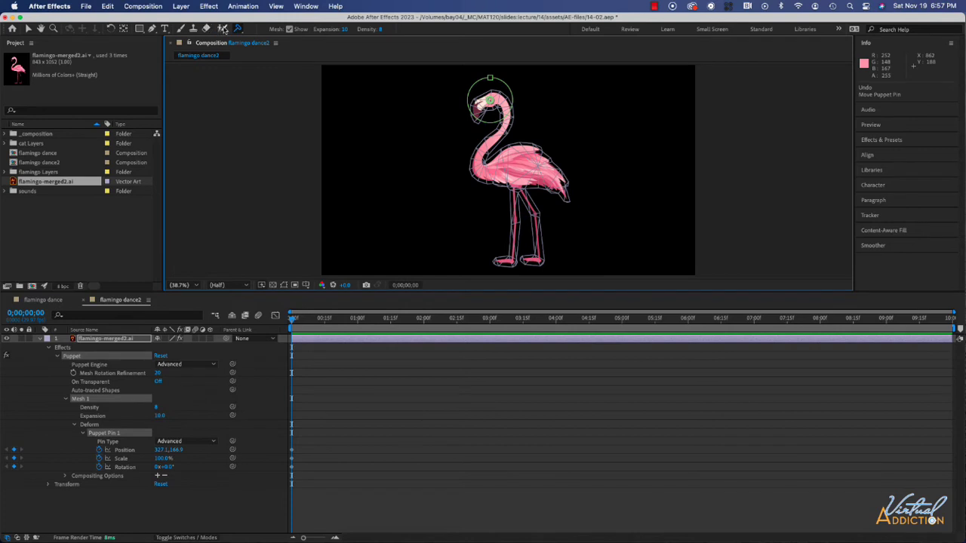
- Add position pins on the flamingo's neck, chest and mid-body
left_click(239, 29)
left_click_drag(238, 30, 272, 35)
left_click(495, 136)
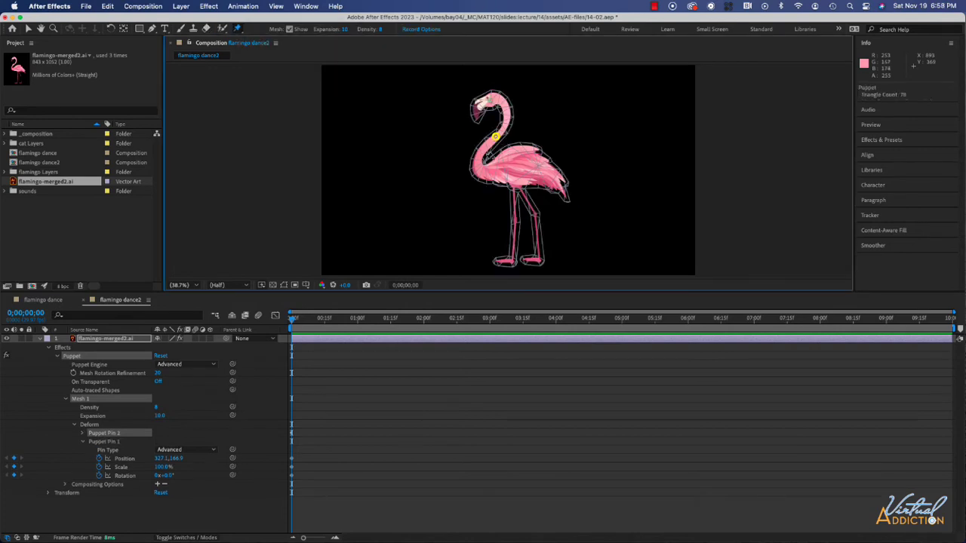
left_click(479, 173)
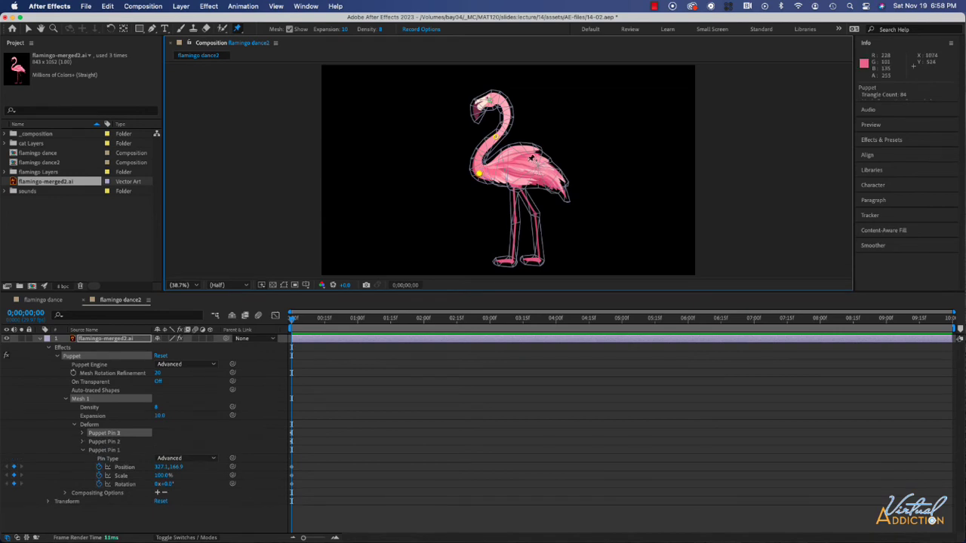
left_click(522, 161)
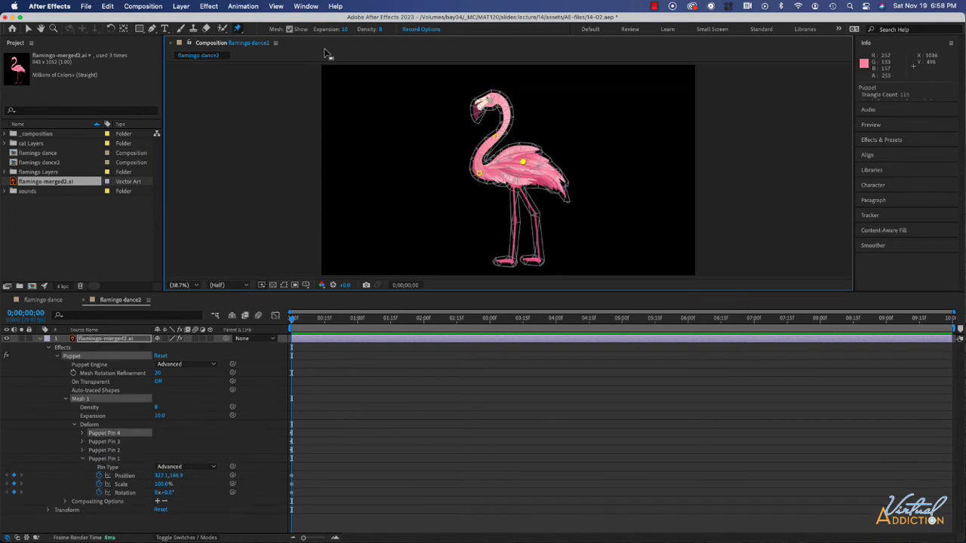
- Add a bend pin on the flamingo's tail
left_click(239, 28)
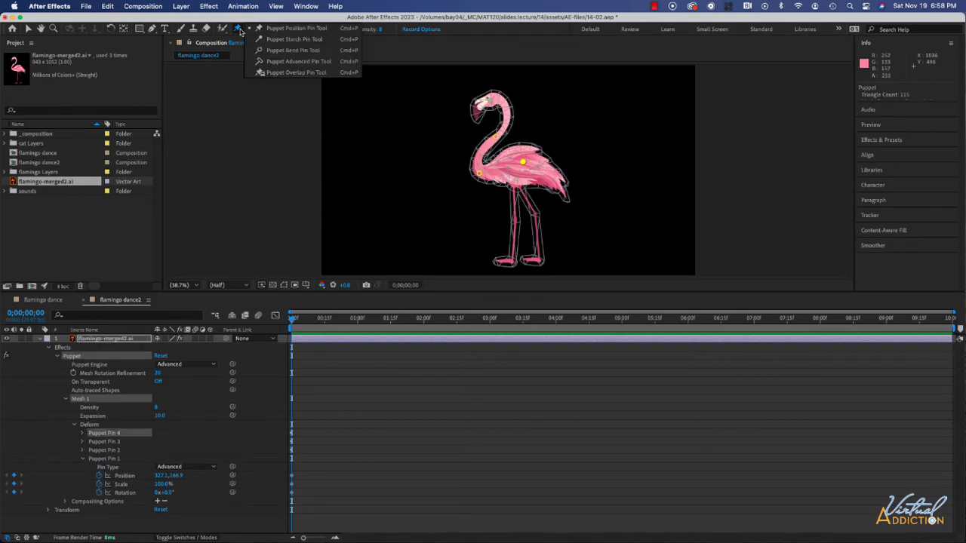
left_click(300, 61)
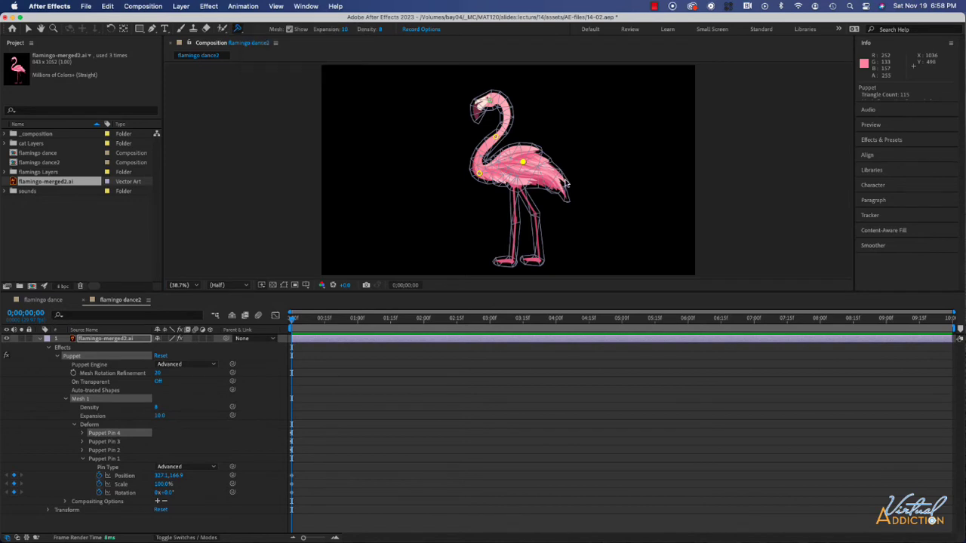
left_click(563, 190)
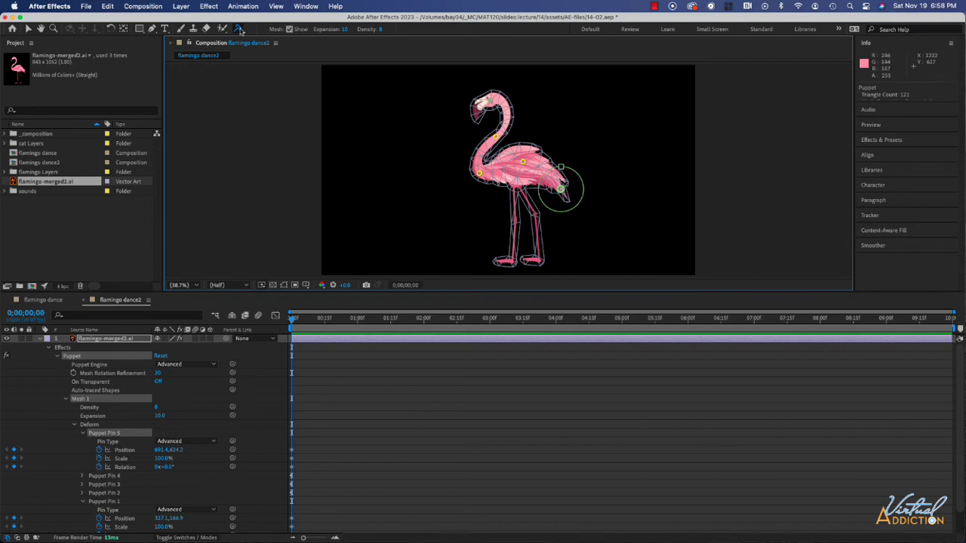
- Add position pins on both hips, knees and ankles of the flamingo
left_click(238, 28)
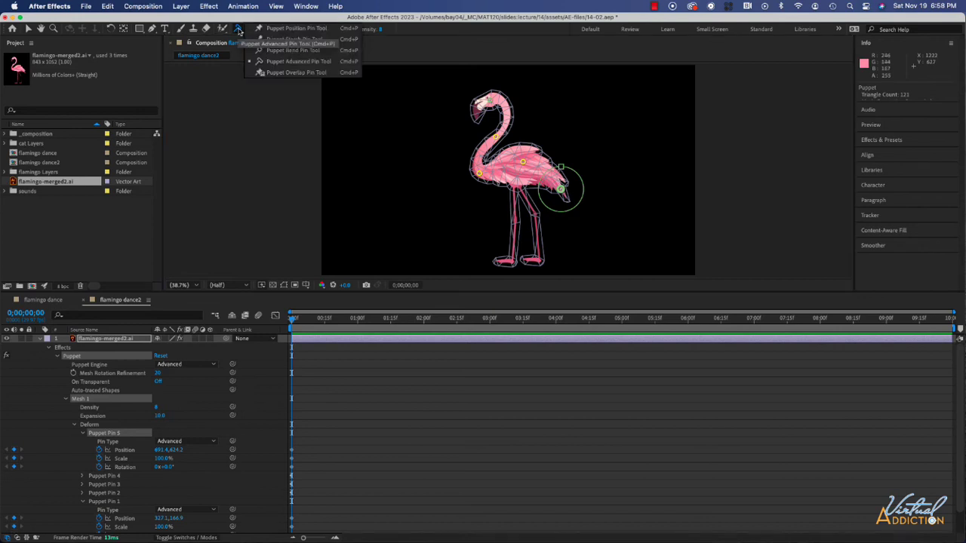
left_click(287, 28)
left_click(513, 187)
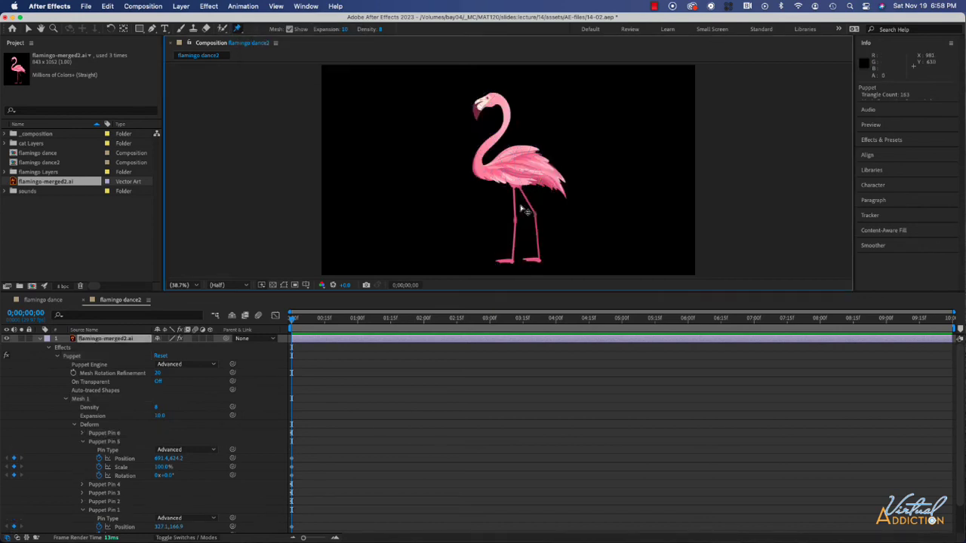
left_click(515, 220)
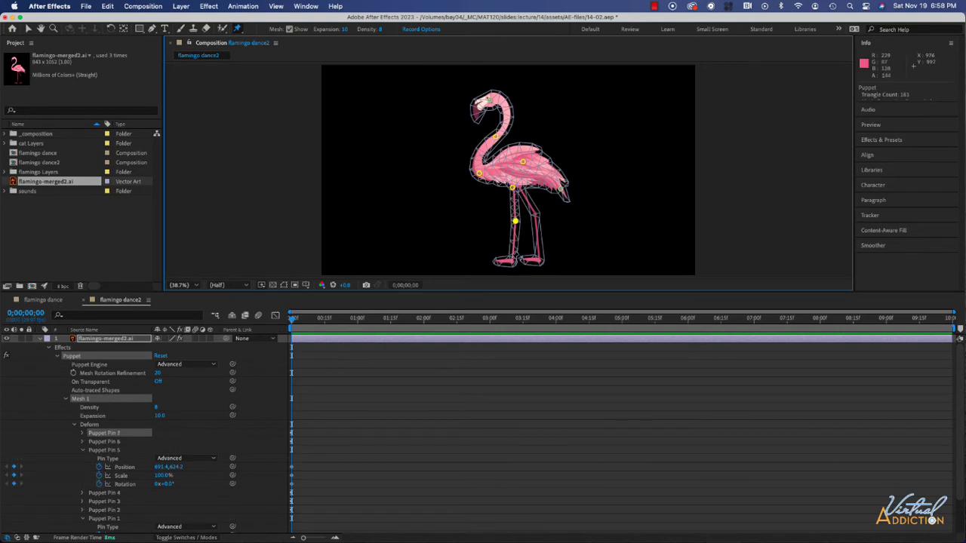
left_click(520, 187)
left_click(535, 215)
left_click(510, 261)
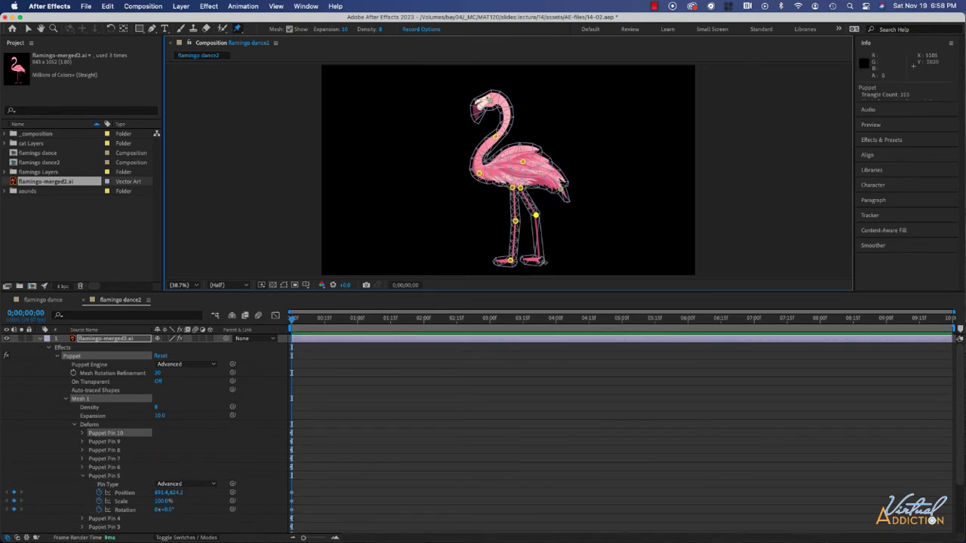
left_click(537, 260)
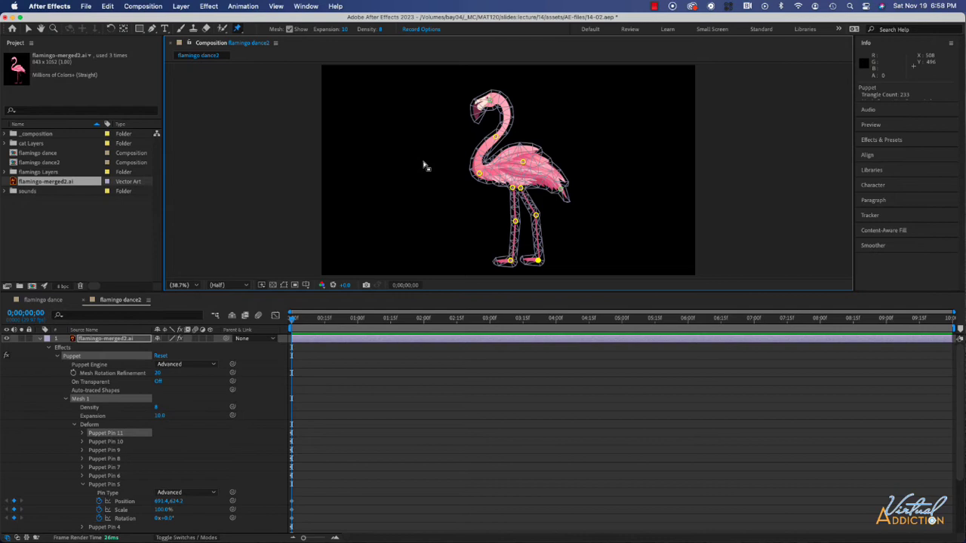
left_click(114, 434)
key("Return")
type("rear ankl")
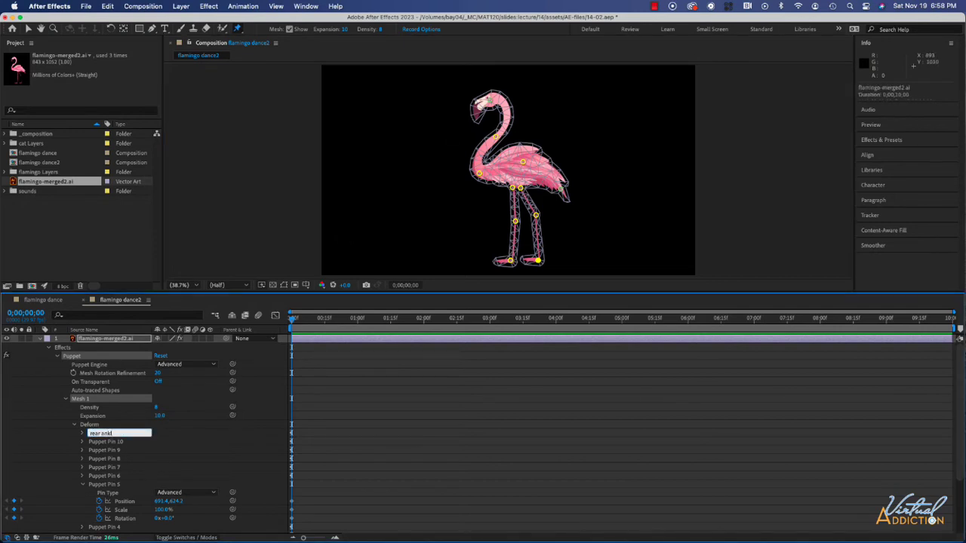
type("e")
key("Tab")
type("rear knee")
key("Tab")
type("rear hip")
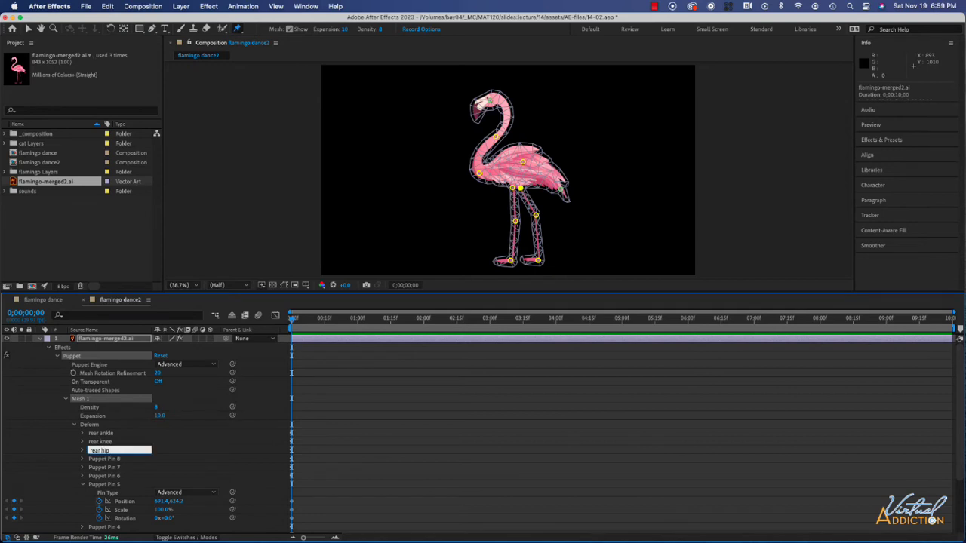
key("Tab")
type("front ankle")
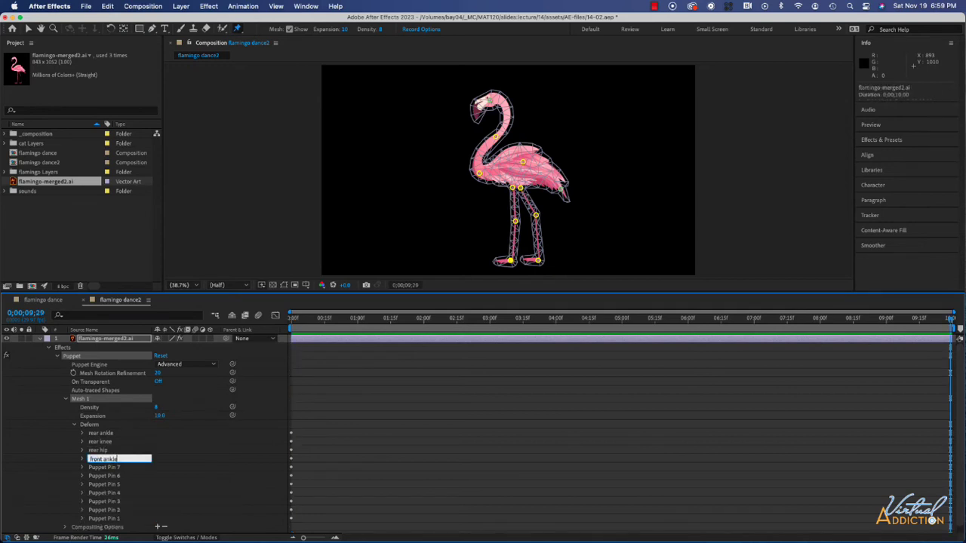
key("Tab")
type("fro")
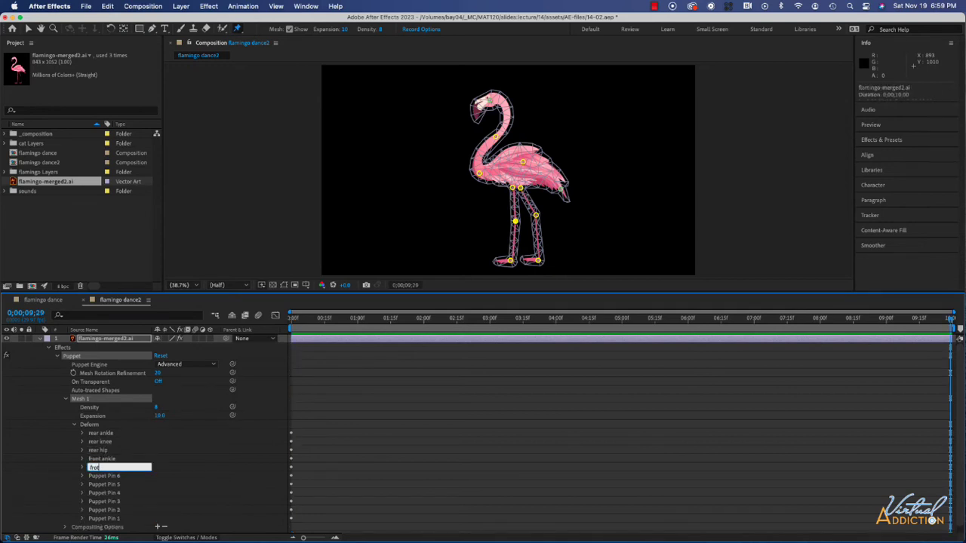
type("nt knee")
key("Tab")
type("front hip")
key("Tab")
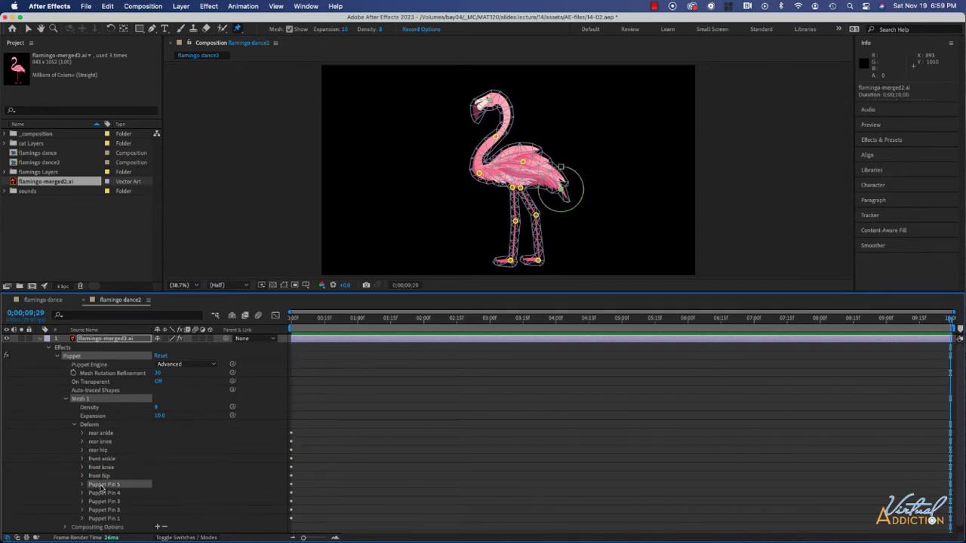
type("tail")
key("Tab")
type("body")
key("Tab")
type("neck base")
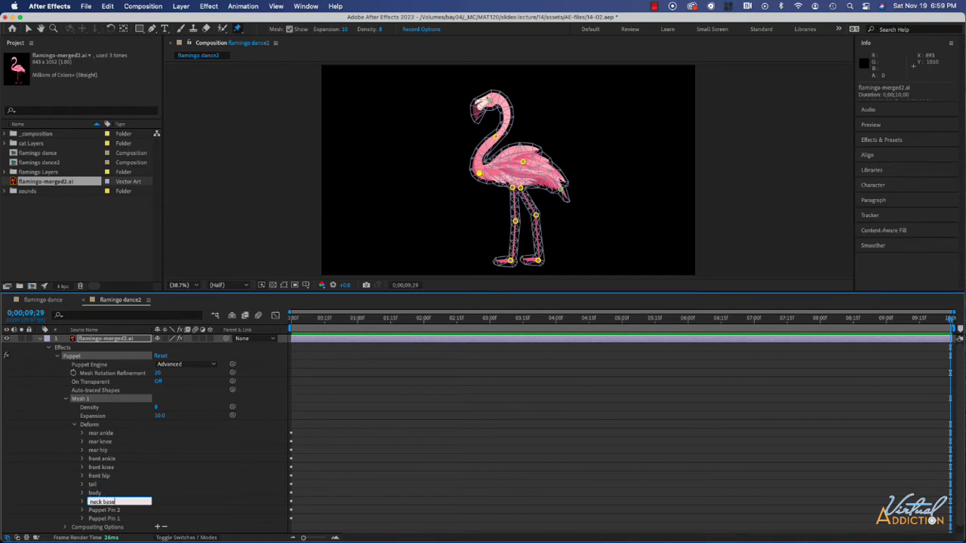
key("Tab")
type("head")
key("Tab")
key("v")
mouse_move(187, 294)
left_mouse_down()
mouse_move(187, 361)
mouse_move(185, 307)
left_mouse_up()
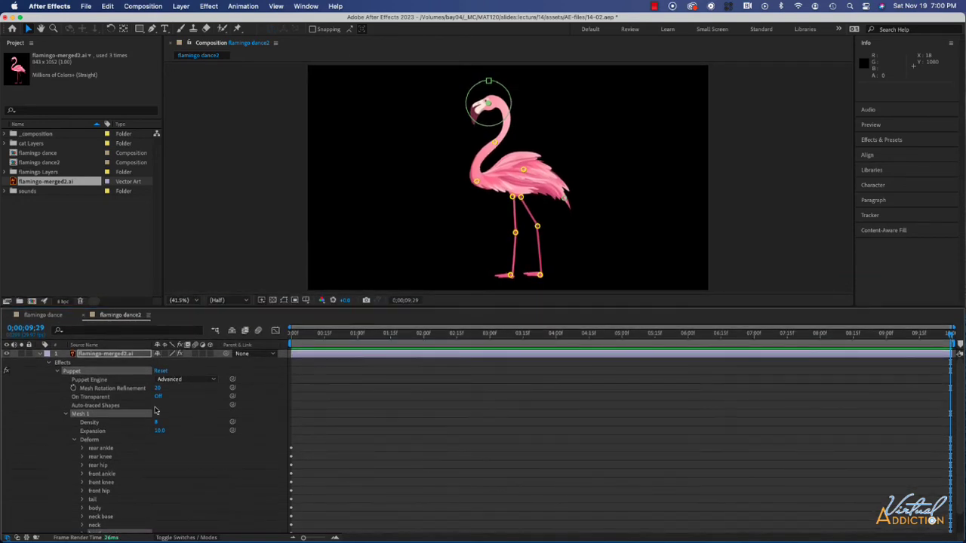
scroll(147, 453, "down", 2)
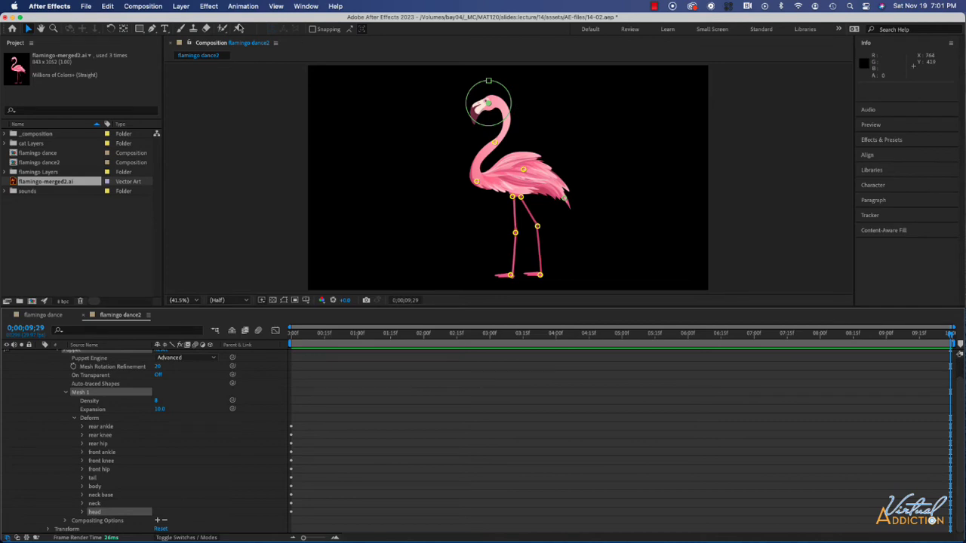
- Add an overlap pin on the flamingo's head and nudge it into place
left_click(238, 30)
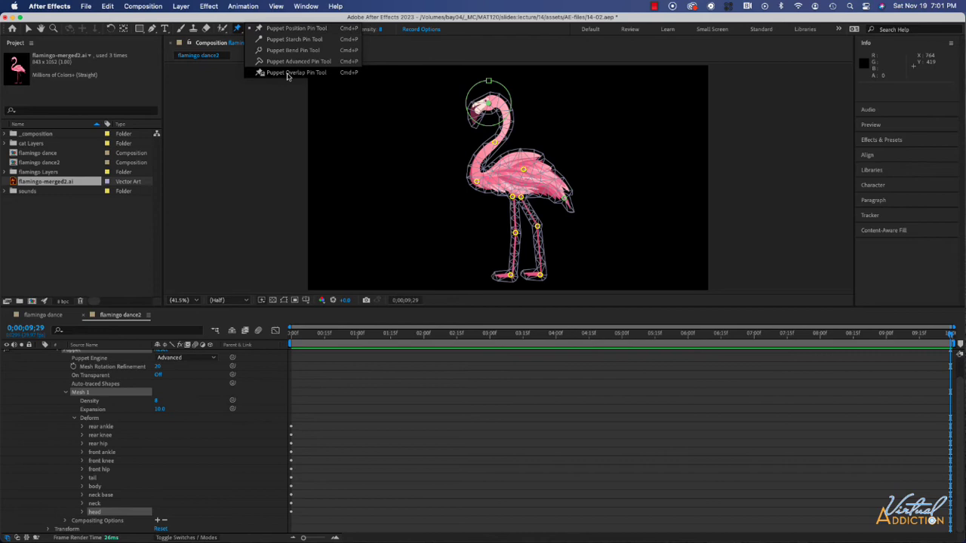
left_click(260, 72)
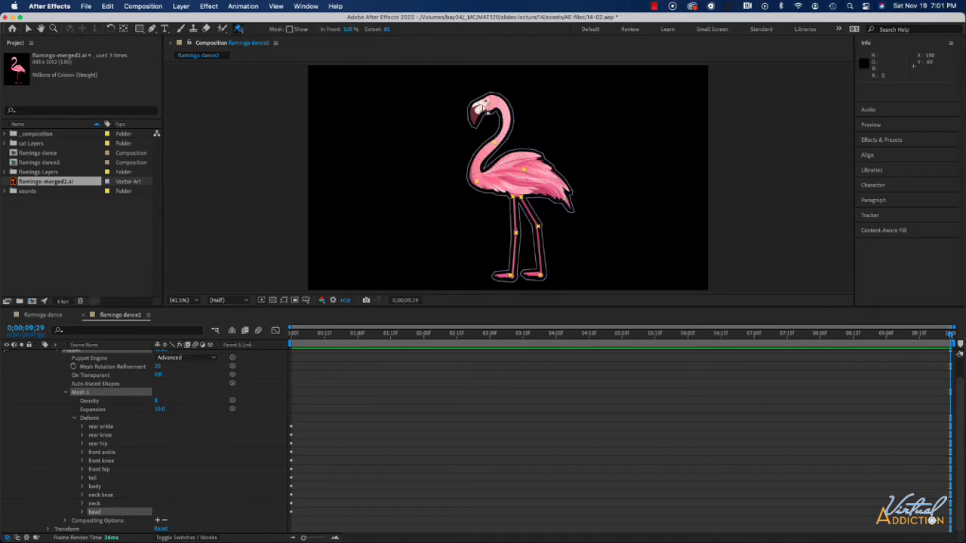
left_click(480, 107)
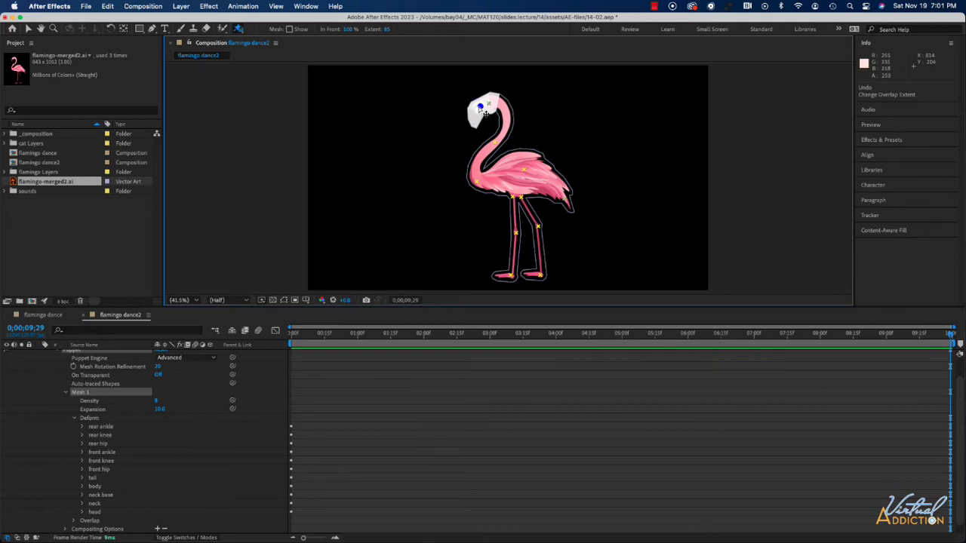
left_click_drag(481, 107, 484, 106)
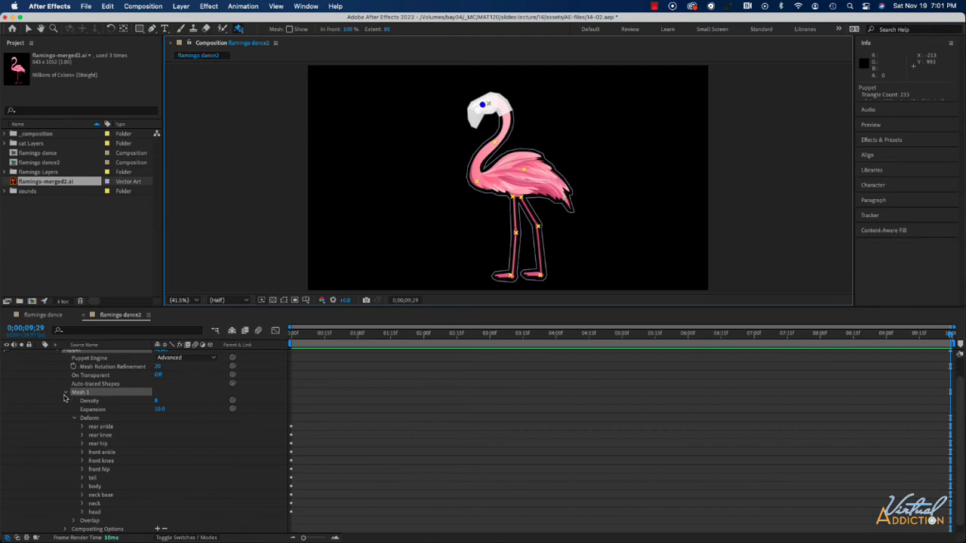
scroll(124, 428, "down", 1)
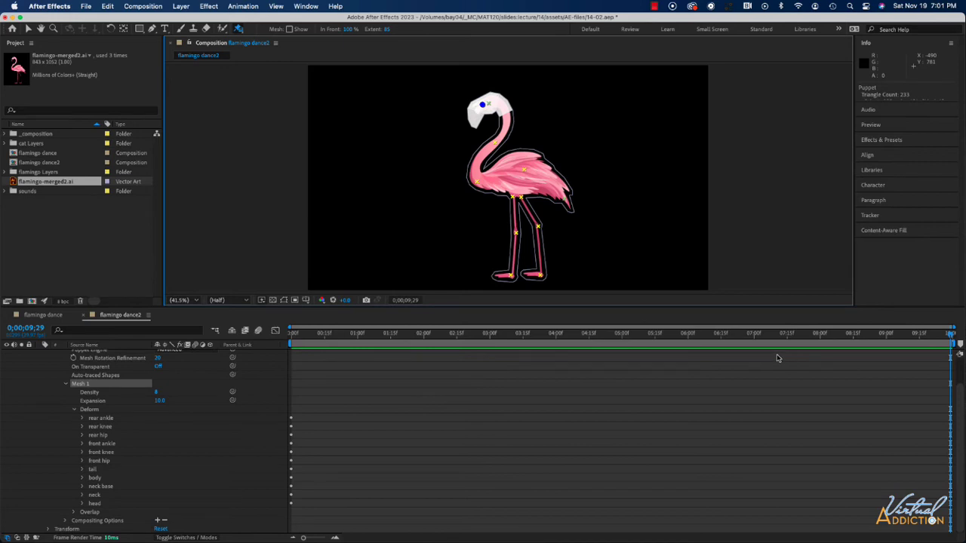
- Return to 0;00;00;00 and switch to the Puppet Position Pin Tool
key("Home")
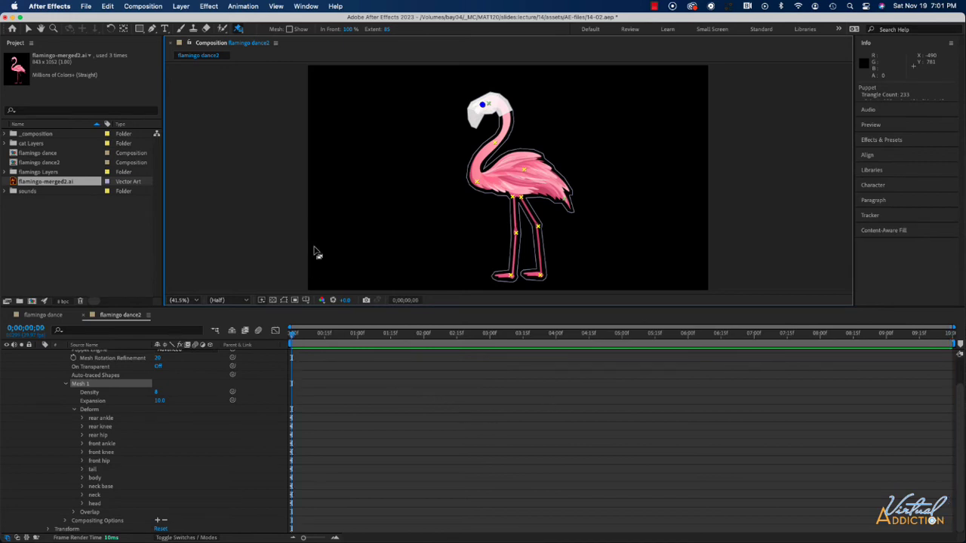
left_click(240, 29)
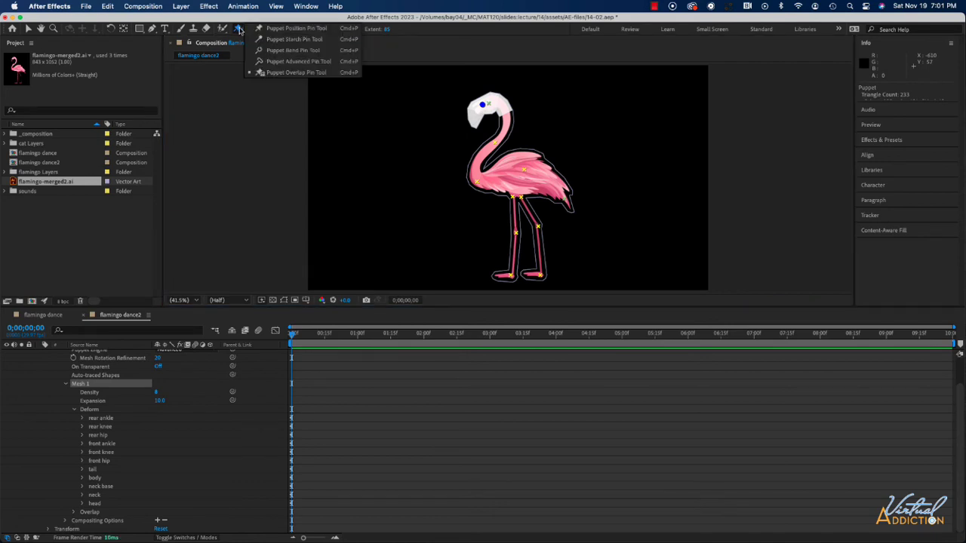
left_click(266, 28)
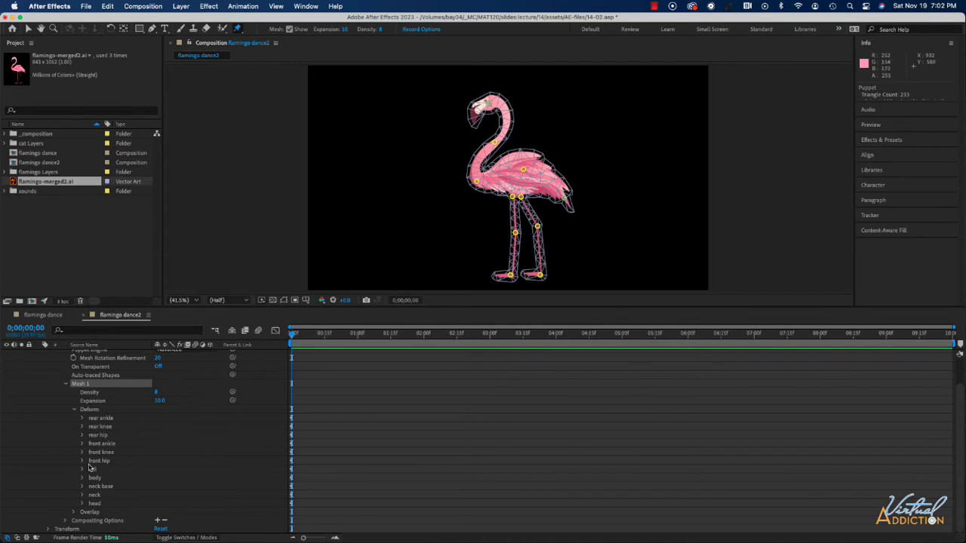
- Reveal the head and tail pins' properties and move the time to 0;00;00;08
left_click(83, 504)
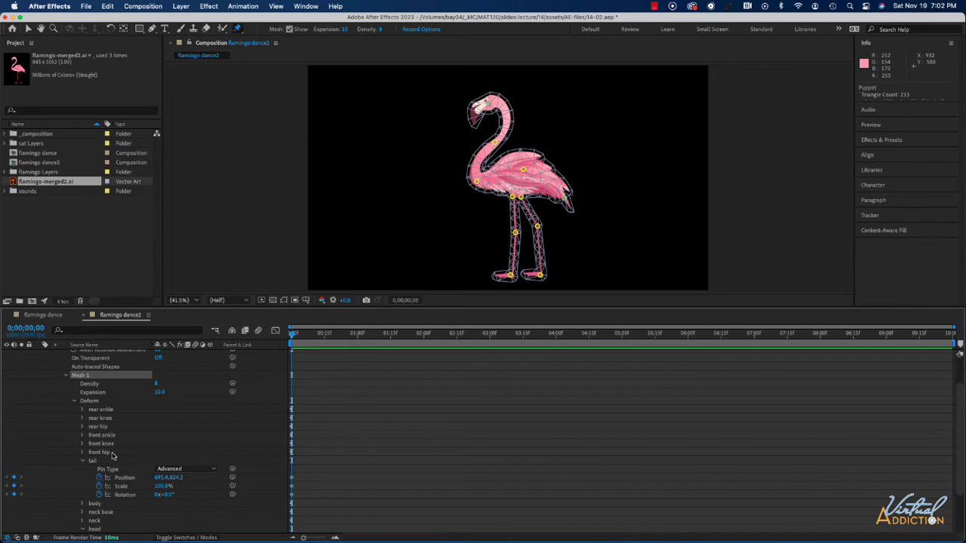
left_click(83, 461)
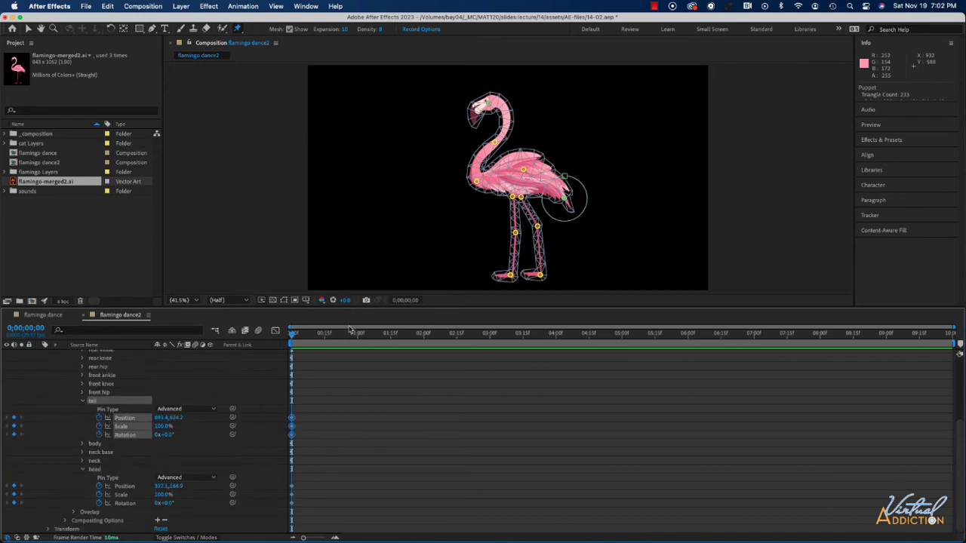
left_click(309, 335)
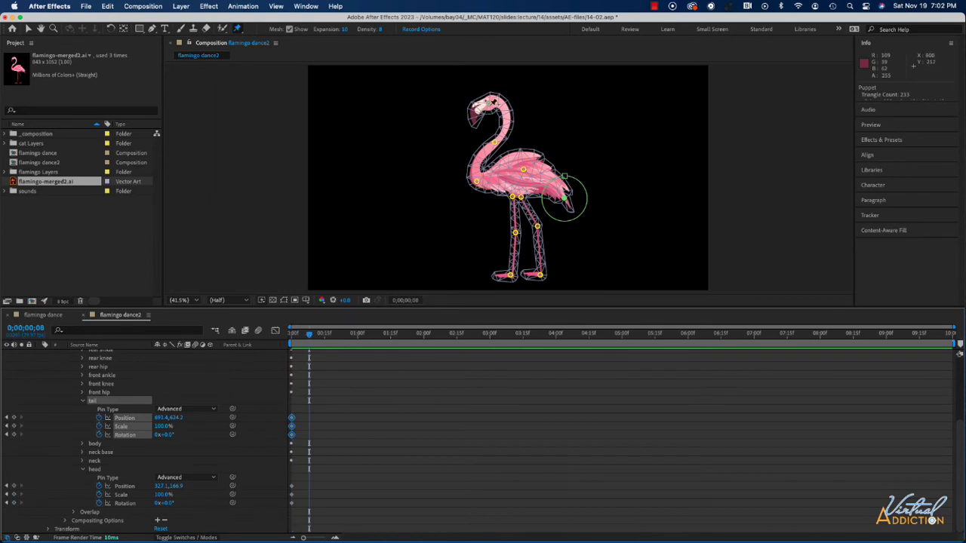
- Scale the head pin to about 158.7% and tilt it to -14.3°
left_click(489, 102)
left_click(237, 29)
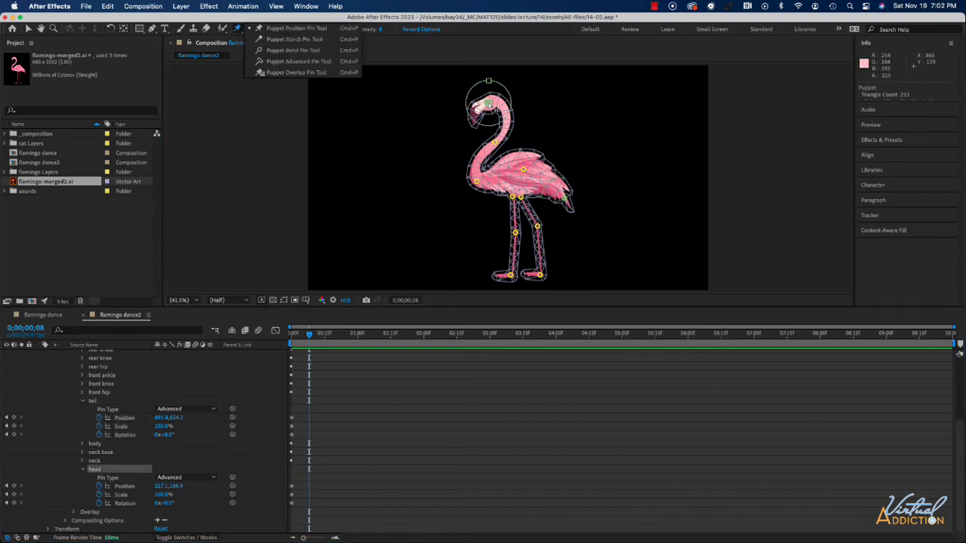
left_click(489, 80)
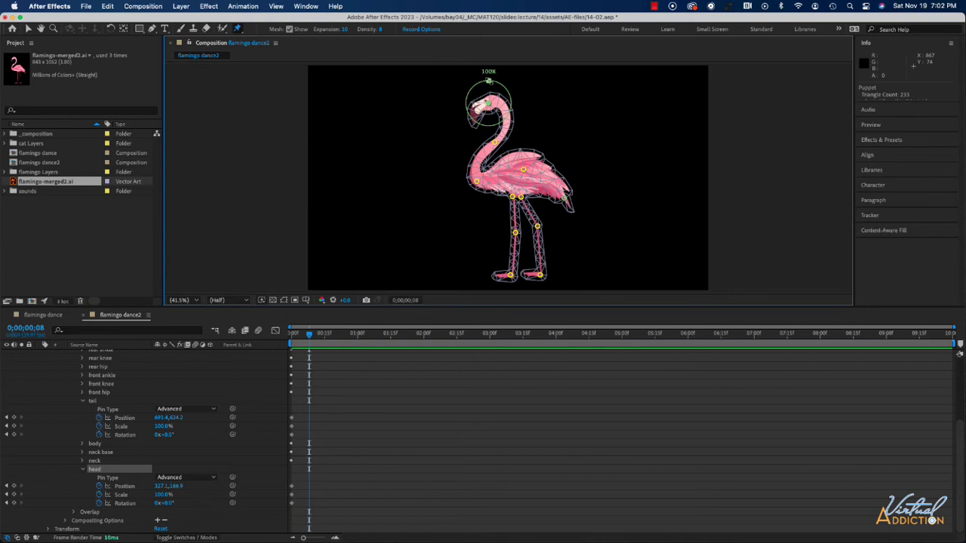
left_click_drag(489, 80, 449, 49)
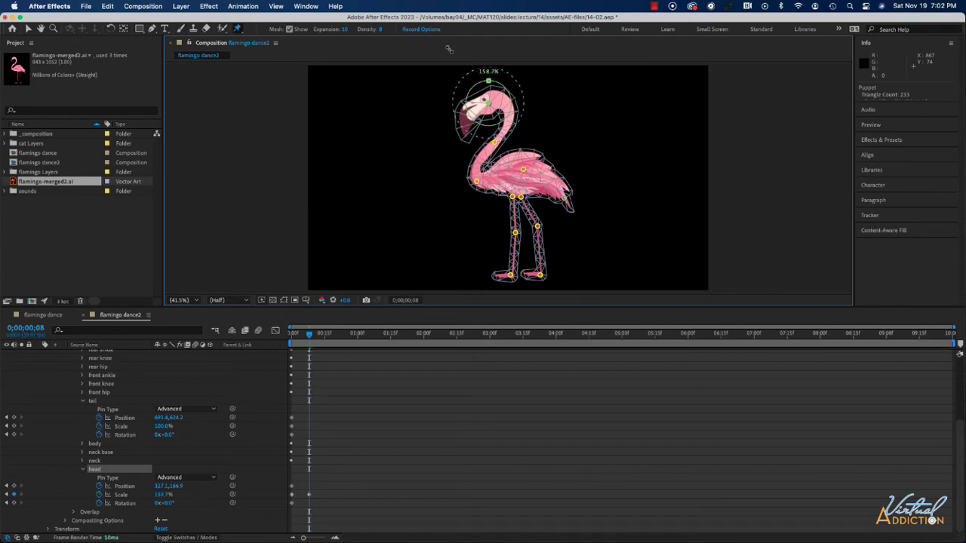
left_click_drag(492, 88, 480, 92)
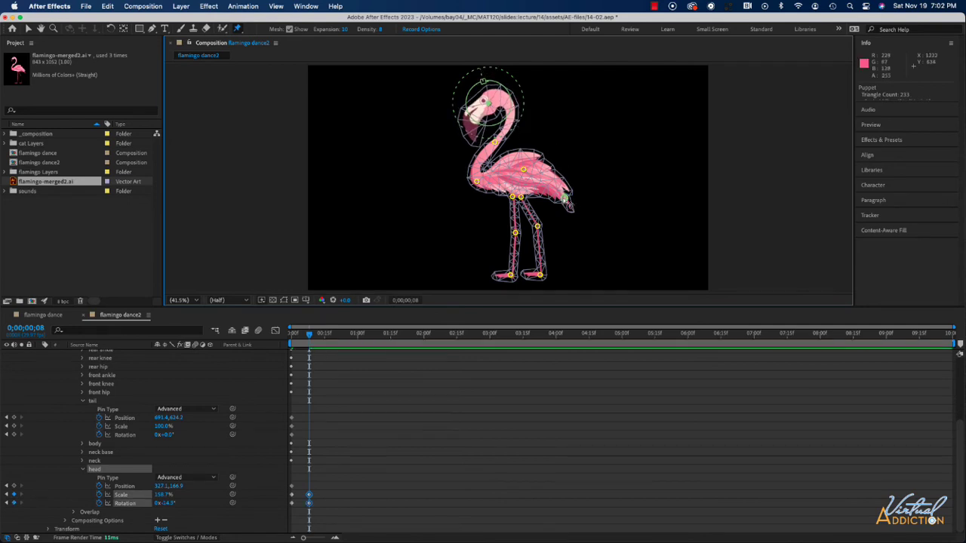
- Shrink the tail pin to 91.1% and rotate it to about -12.9°
left_click(562, 198)
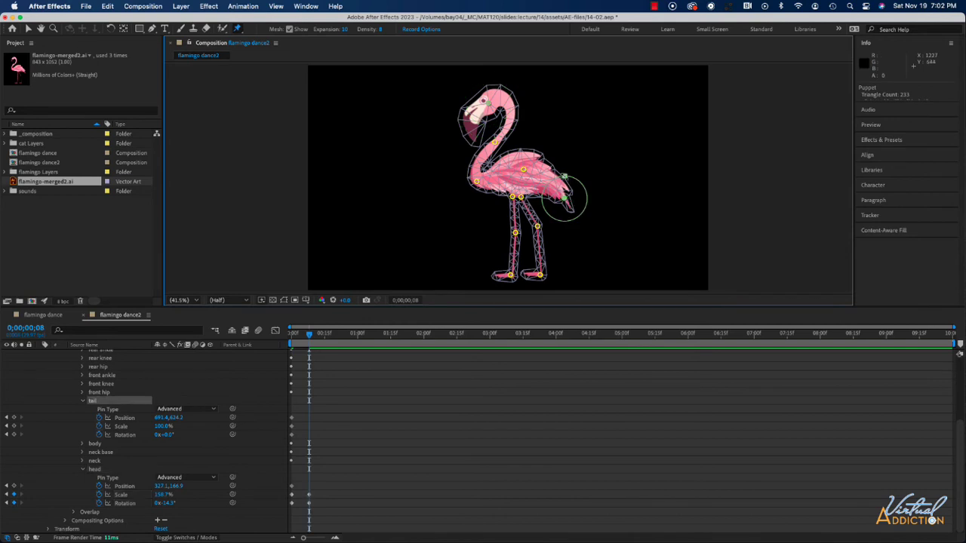
left_click_drag(565, 177, 593, 196)
mouse_move(309, 333)
left_mouse_down()
mouse_move(293, 333)
mouse_move(316, 337)
mouse_move(291, 336)
left_mouse_up()
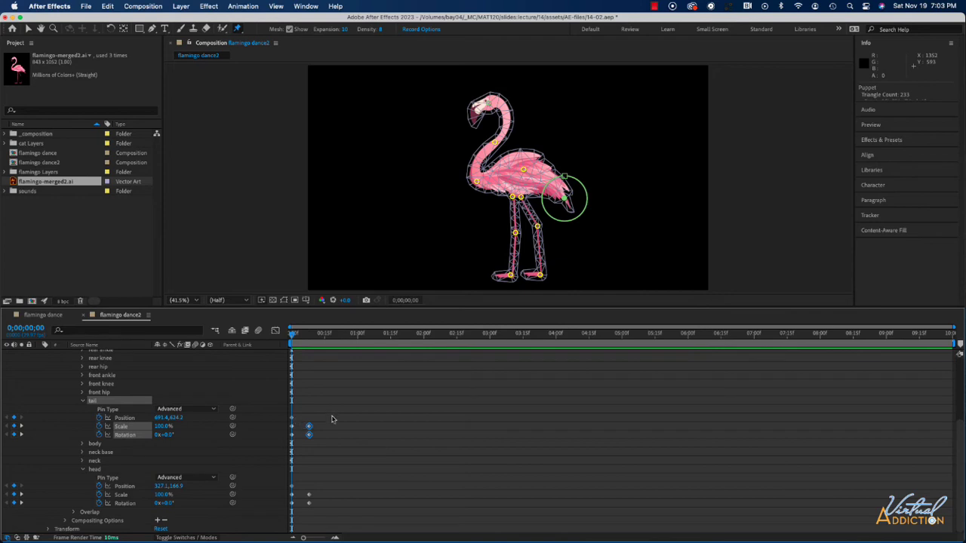
- Copy the tail and head pins' starting keyframes to 0;00;00;16, restoring 100% and 0°
left_click(292, 435)
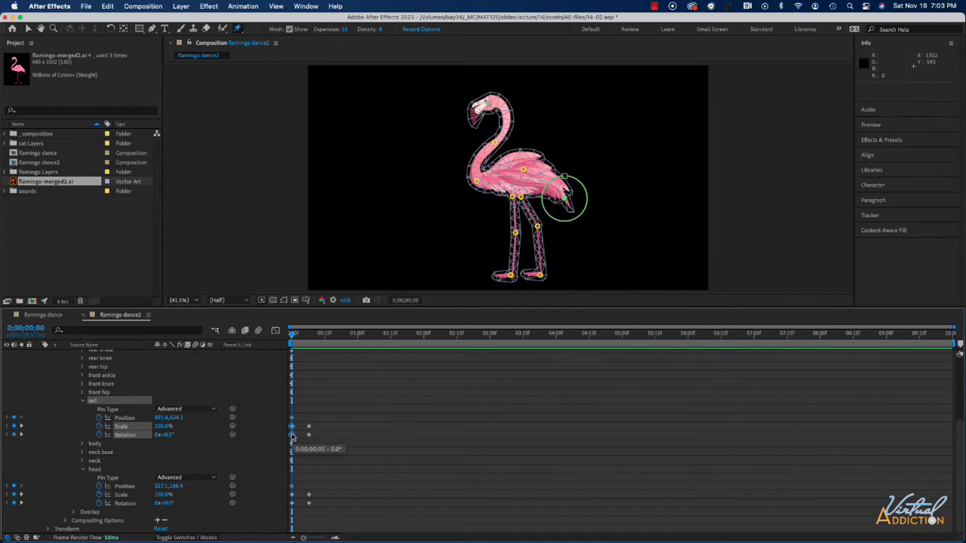
key("super+c")
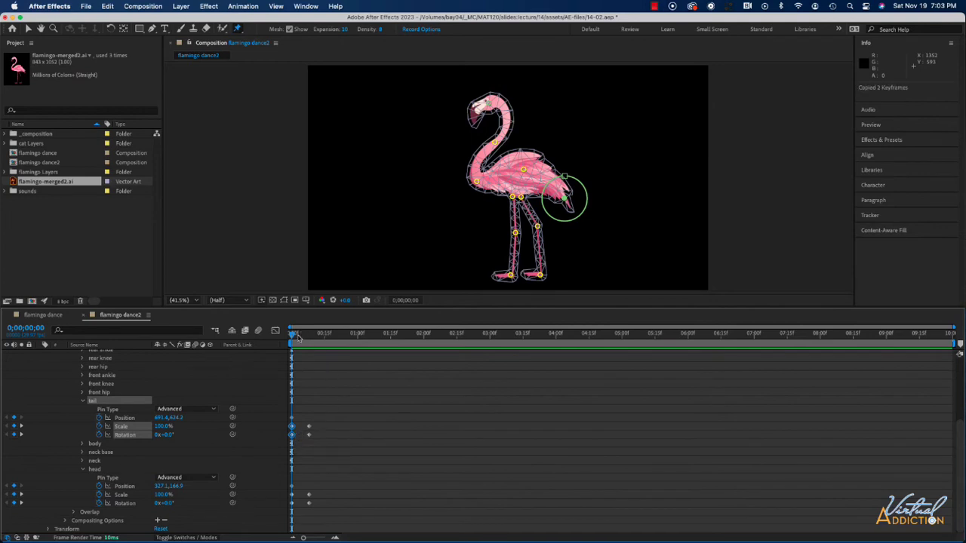
left_click_drag(292, 334, 325, 335)
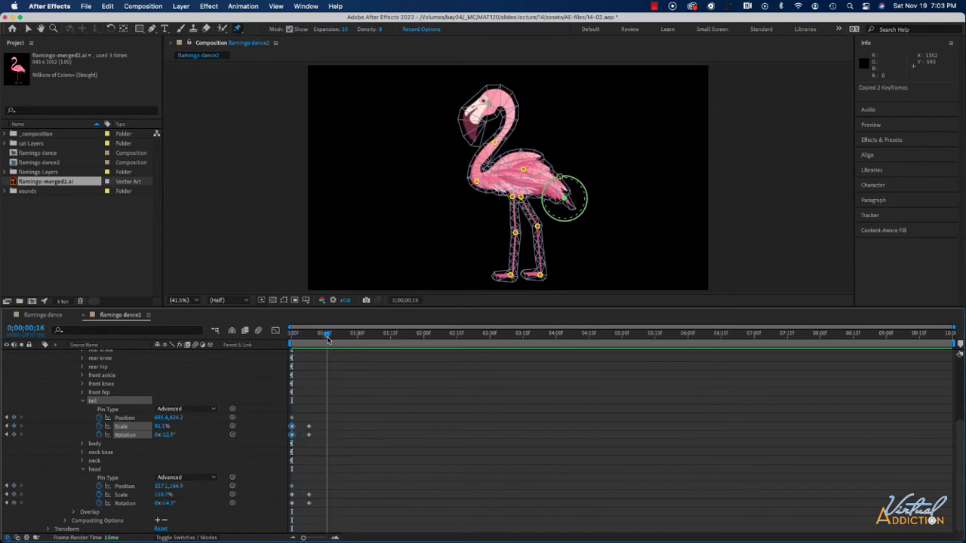
key("super+v")
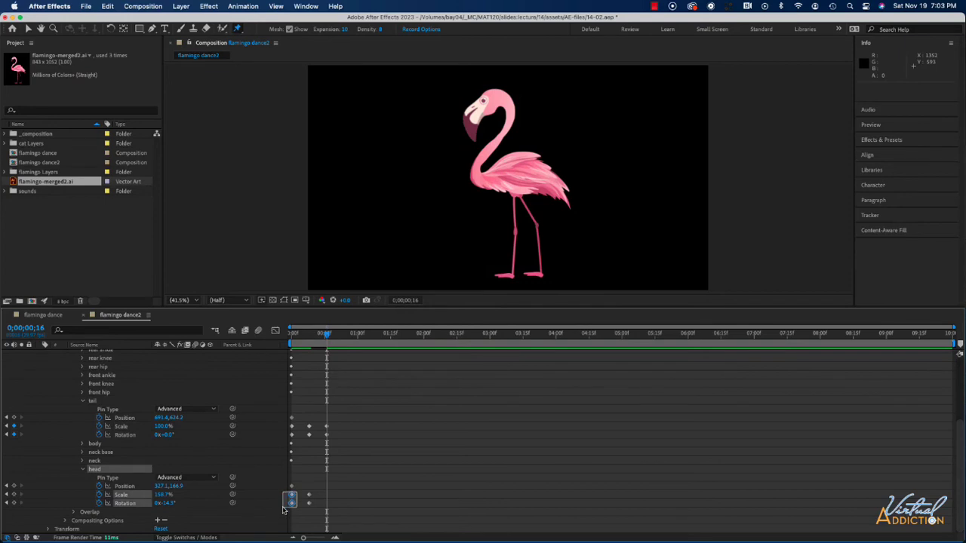
left_click(295, 487)
key("super+v")
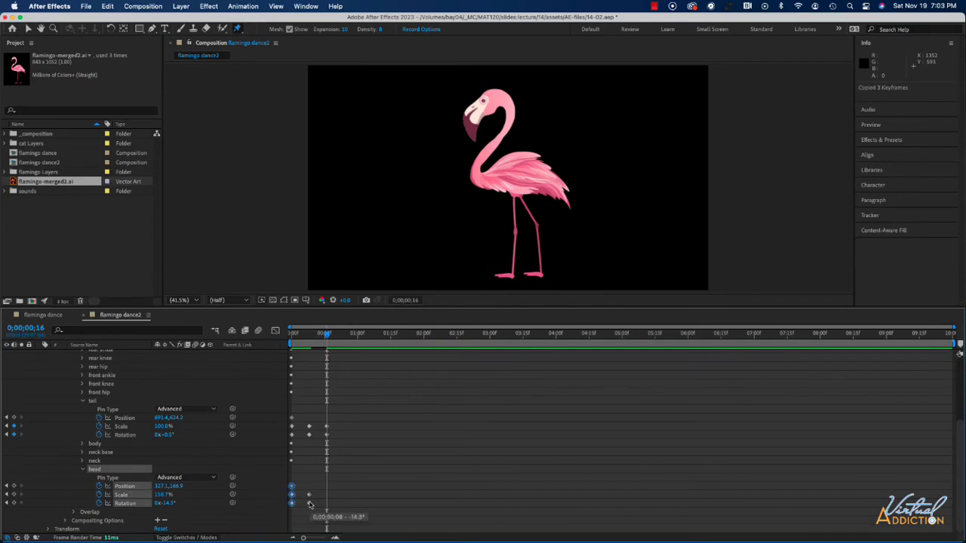
- Preview the animation from the start and stop playback at 0;00;01;17
left_click(293, 337)
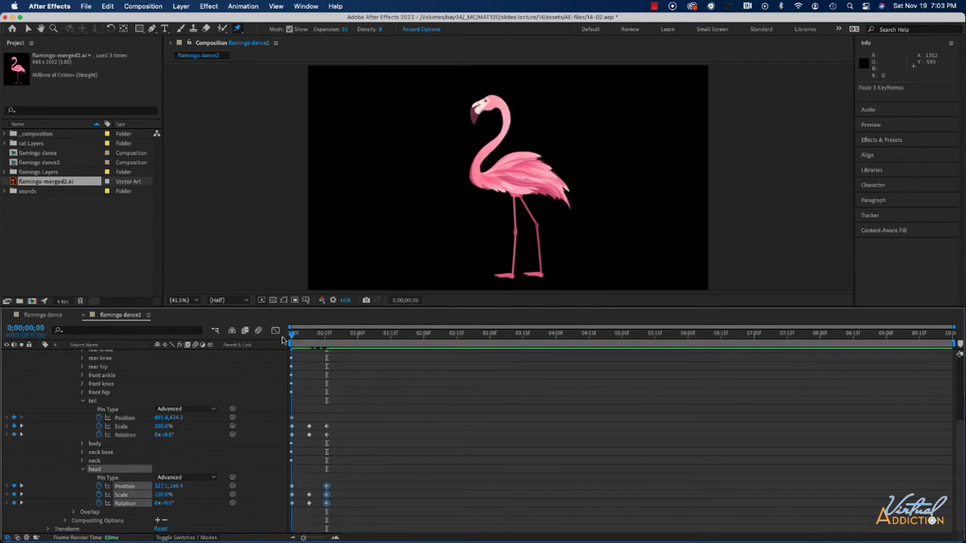
key("space")
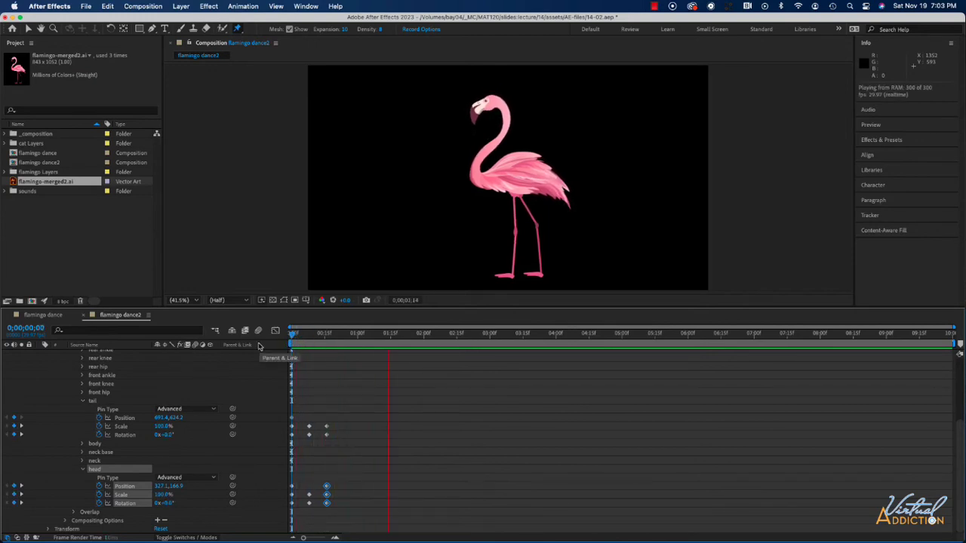
key("space")
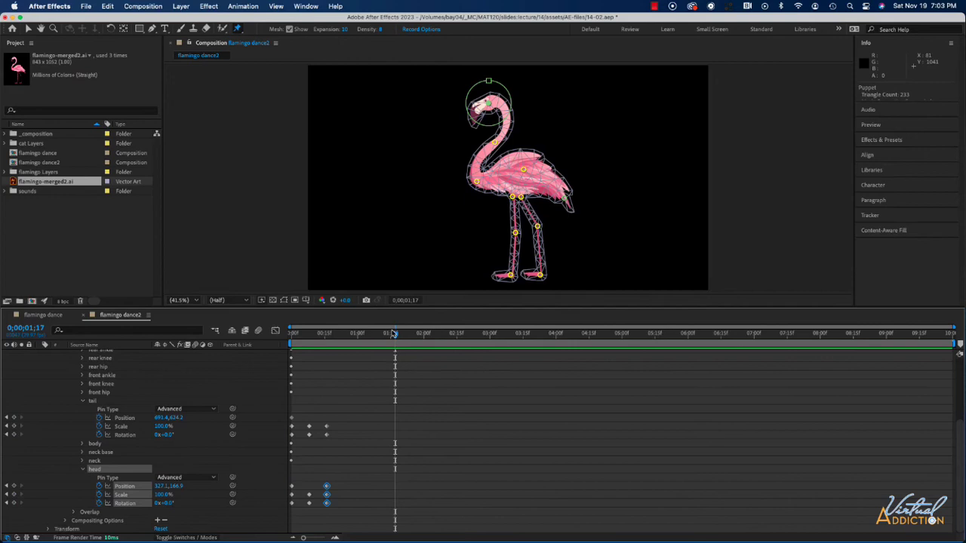
- At 0;00;00;16, select the neck, neck-base, body, hip and knee pins together
left_click(326, 340)
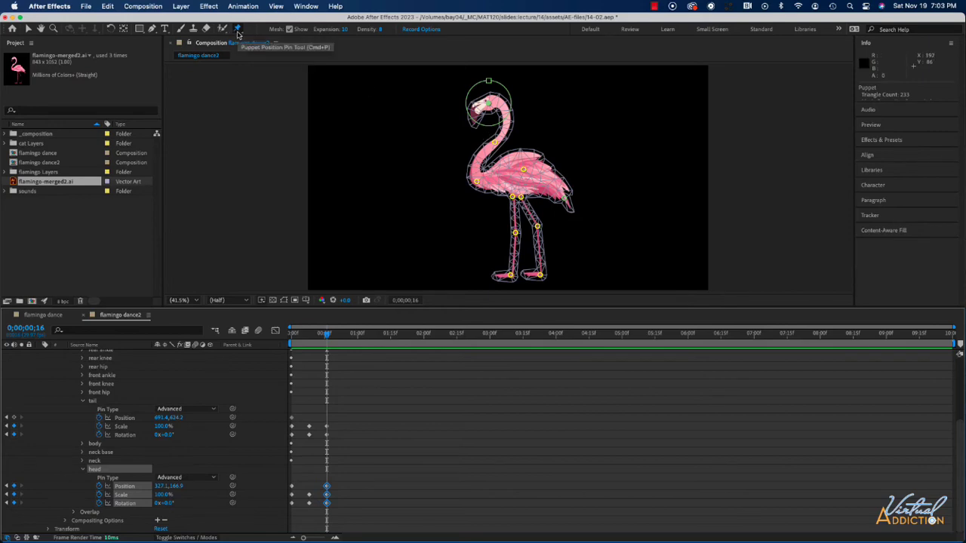
left_click(237, 30)
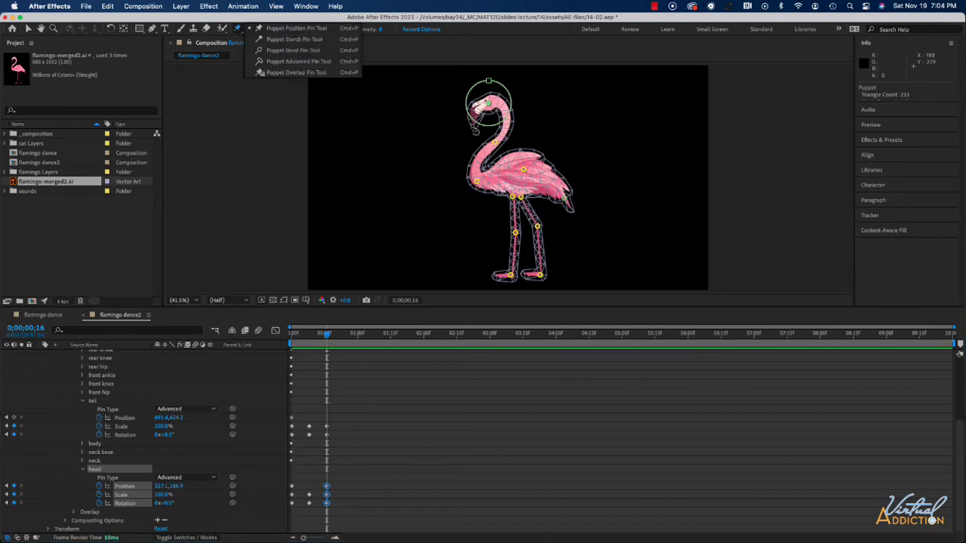
left_click(494, 144)
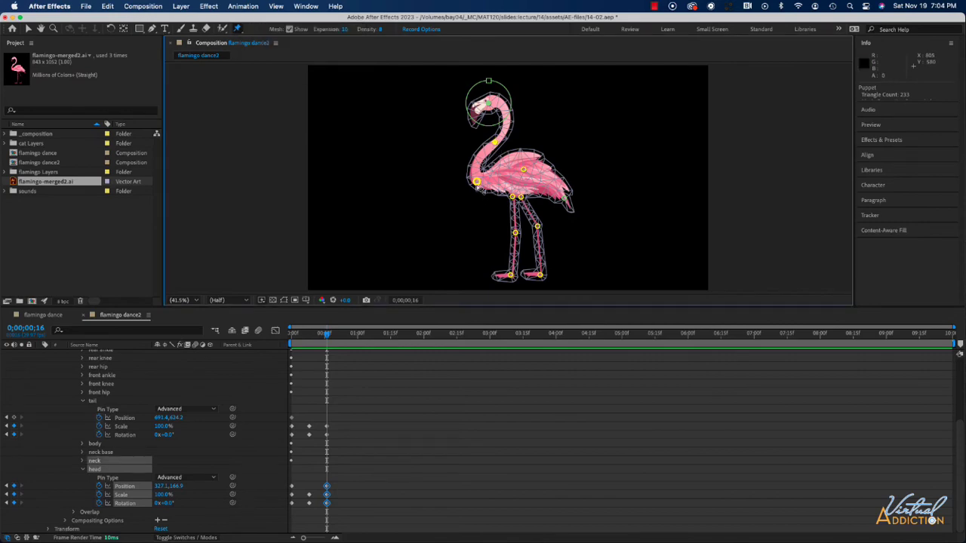
left_click(522, 169, "shift")
left_click(512, 196, "shift")
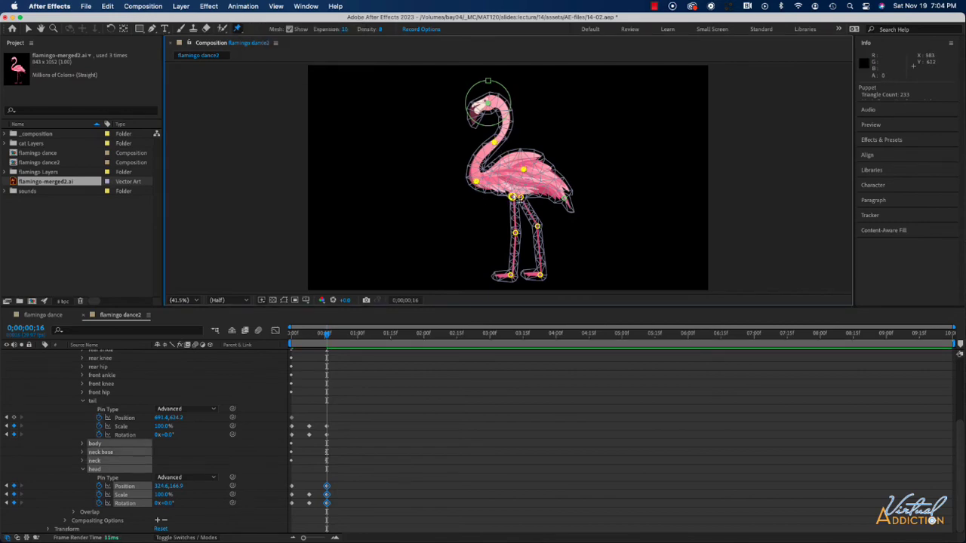
left_click(522, 198, "shift")
left_click(568, 201, "shift")
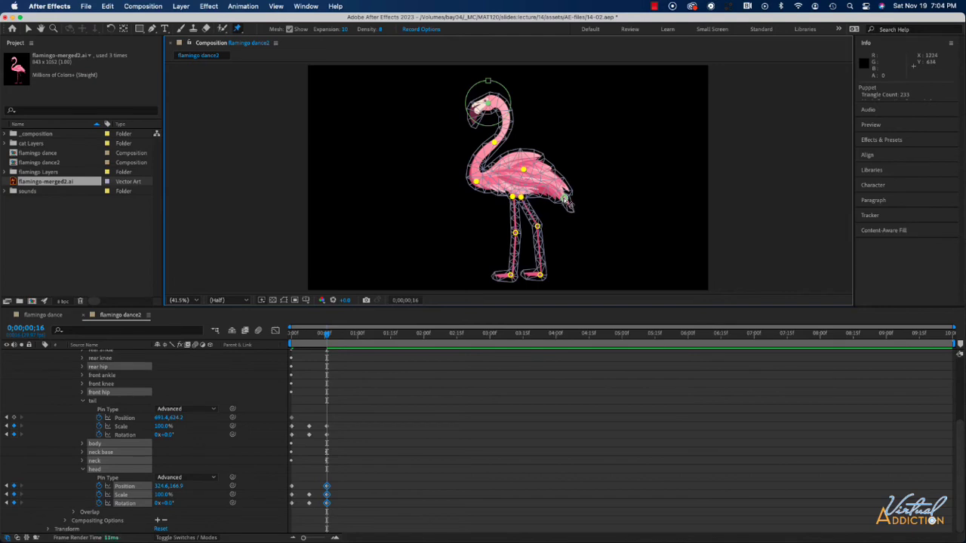
left_click(564, 200, "shift")
left_click(537, 227, "shift")
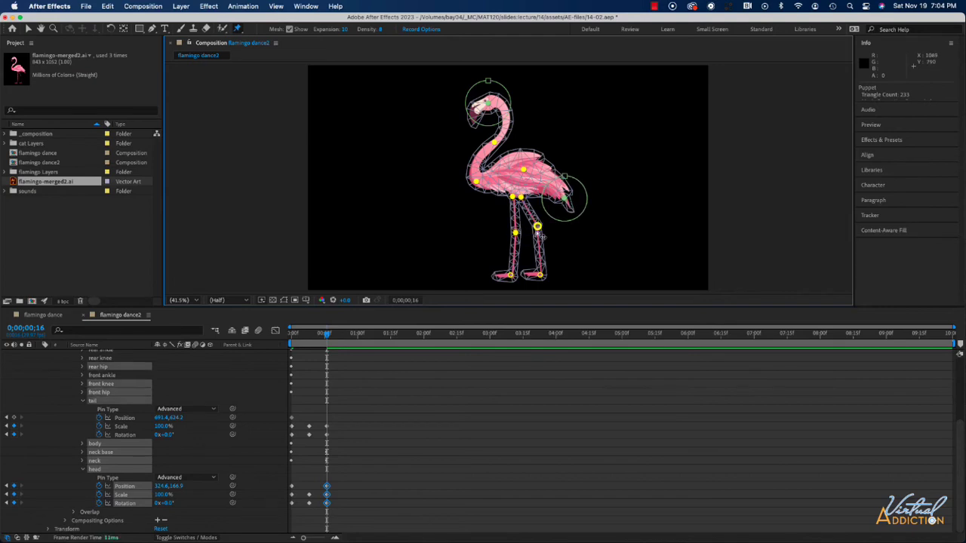
left_click(514, 232, "shift")
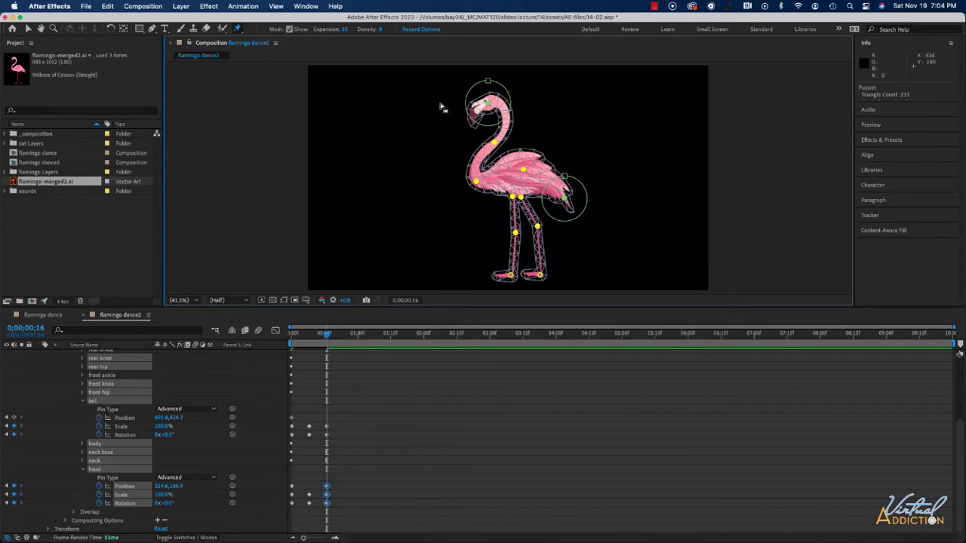
- Turn off Show Mesh in Puppet Record Options, keeping Speed 100% and Smoothing 0
left_click(428, 30)
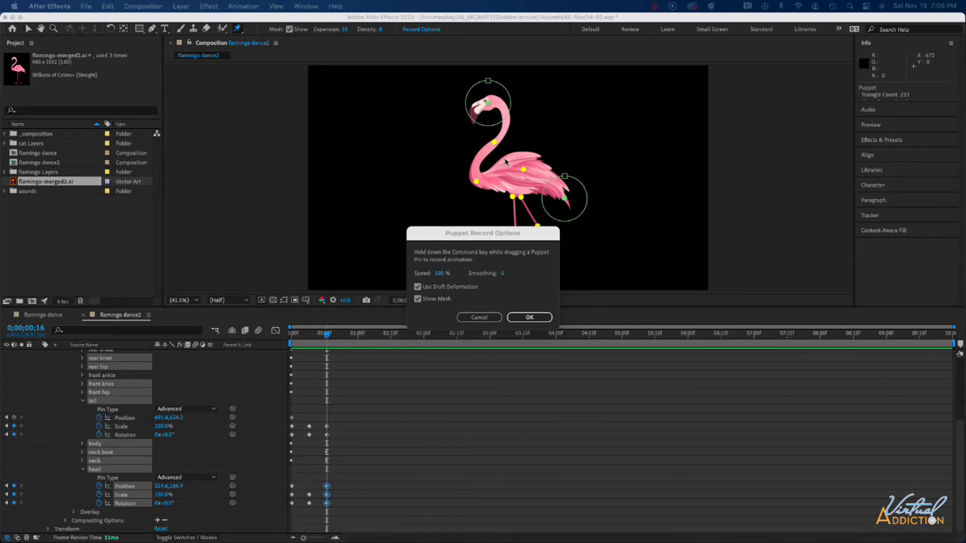
left_click(418, 300)
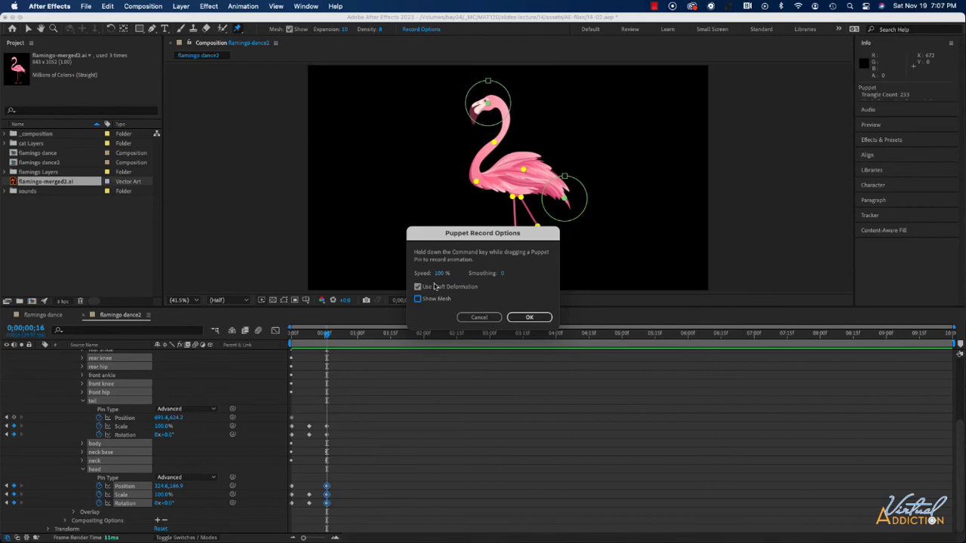
left_click(419, 300)
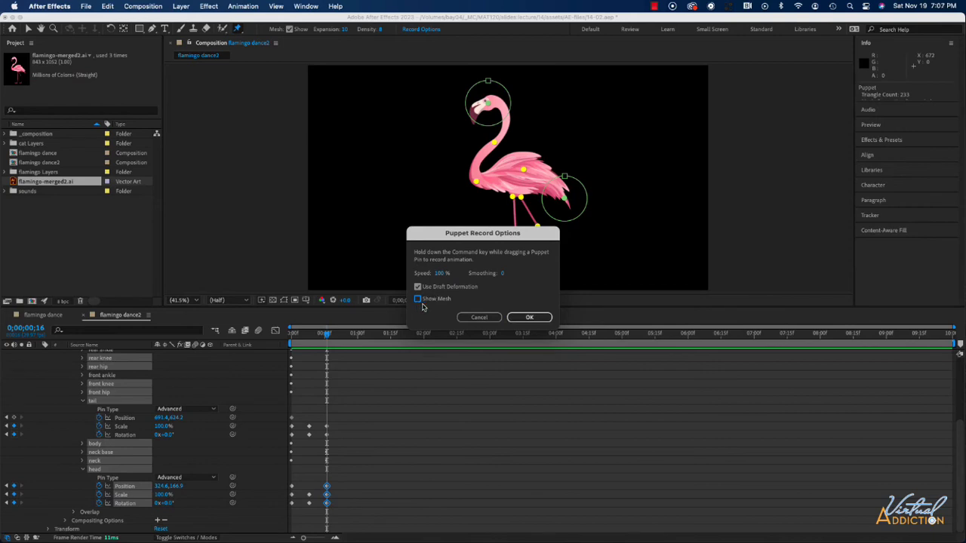
- Accept the Puppet record options without mesh display and set the current time to 0;00;00;20
left_click(530, 317)
key("Return")
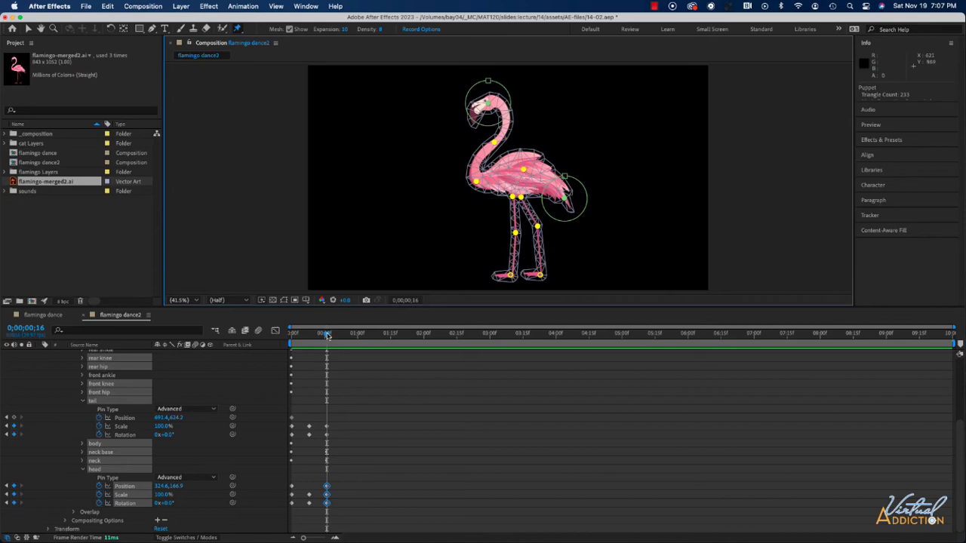
left_click_drag(327, 336, 336, 337)
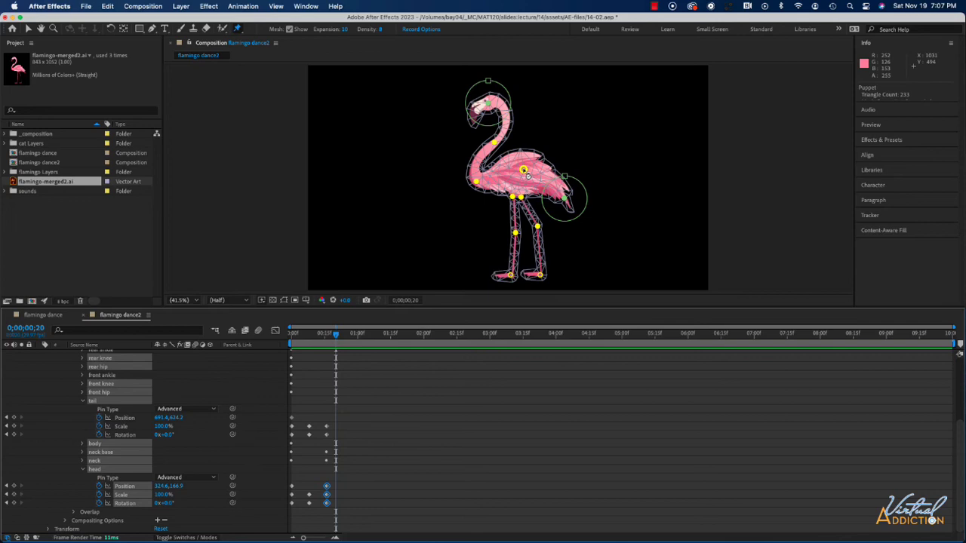
- Record the flamingo's dance motion with the selected pins from 0;00;00;20 to the end
mouse_move(528, 175)
left_mouse_down()
mouse_move(503, 186)
mouse_move(531, 174)
mouse_move(557, 191)
mouse_move(532, 176)
left_mouse_up()
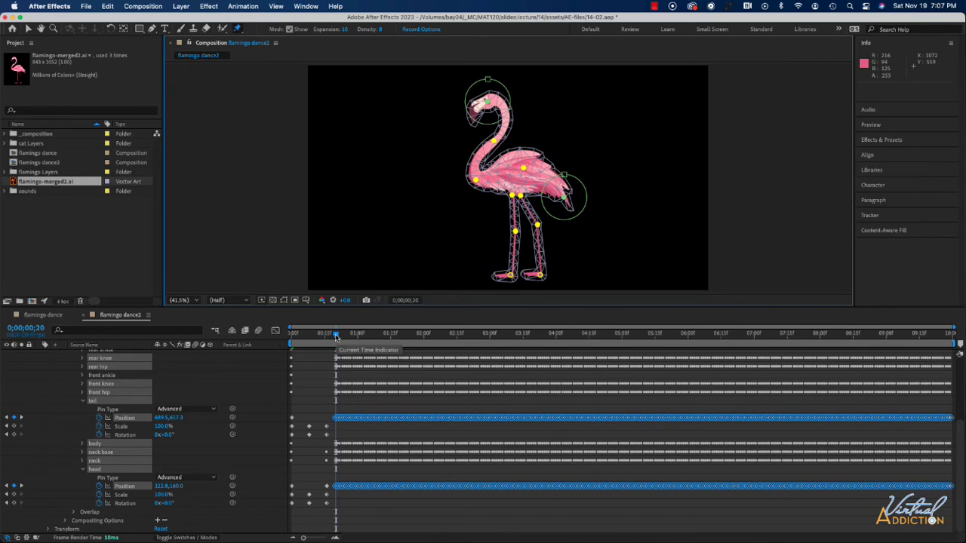
- Preview the recorded dance, park at 0;00;00;24, and expand the leg pins' Position keyframes
key("space")
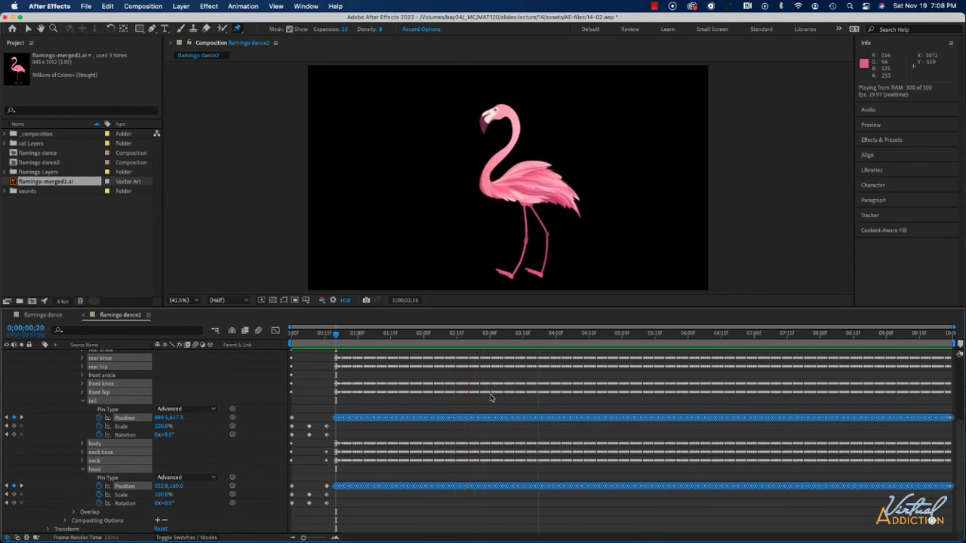
key("space")
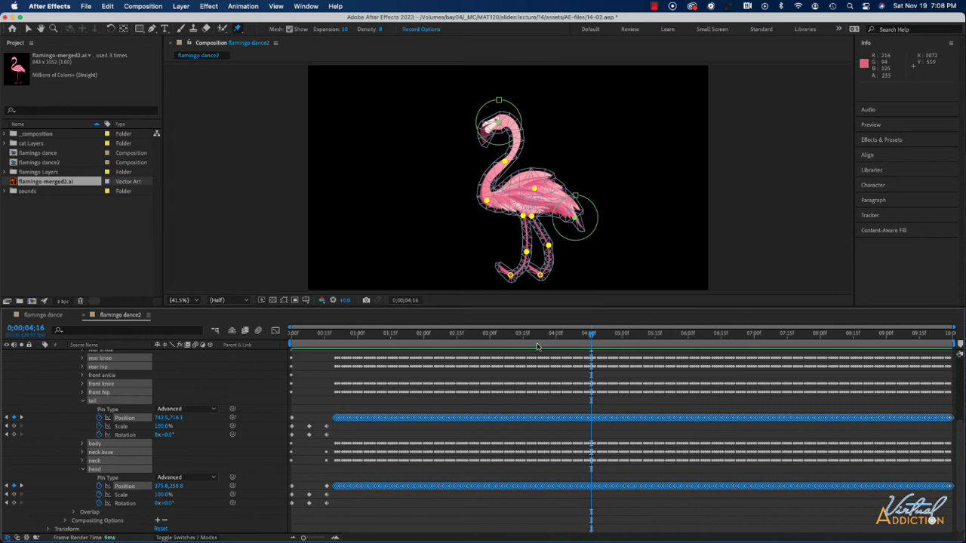
left_click_drag(590, 334, 344, 334)
scroll(367, 389, "up", 5)
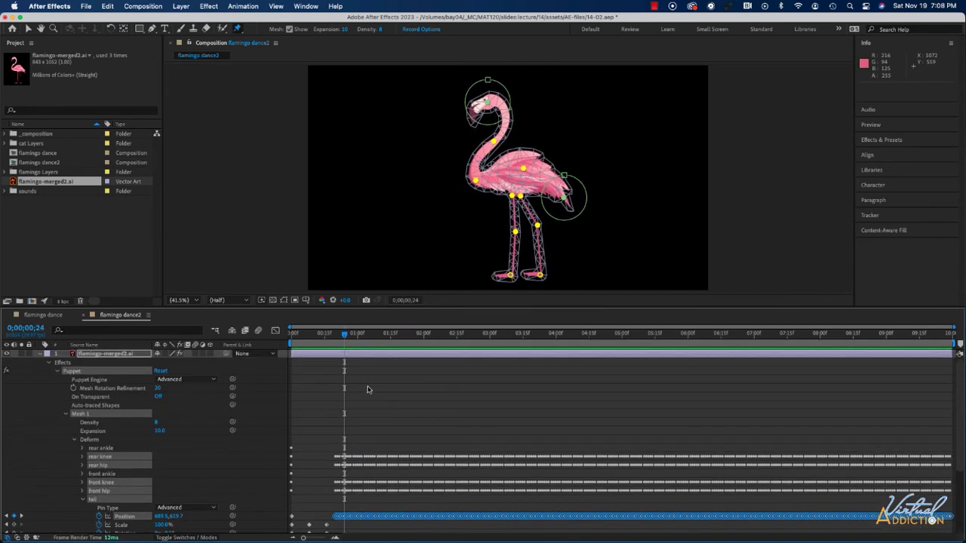
scroll(367, 389, "down", 2)
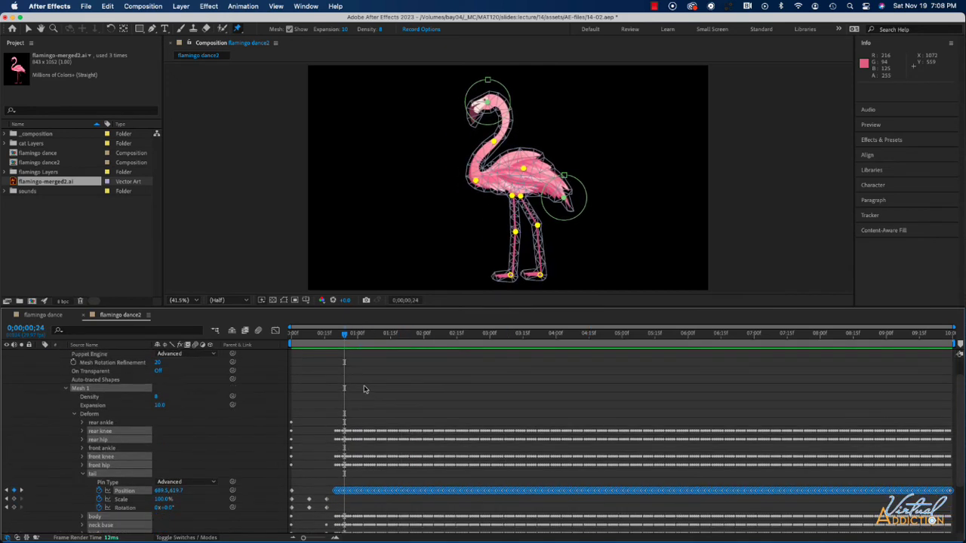
left_click(83, 431)
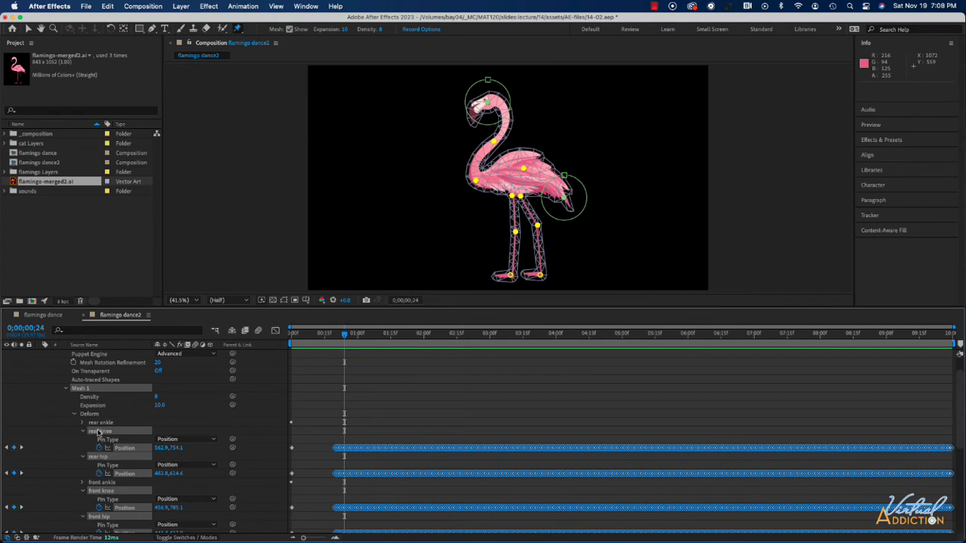
- Thin only the rear knee Position keyframes with Smoother at tolerance 15, then replay from the start
left_click(125, 448)
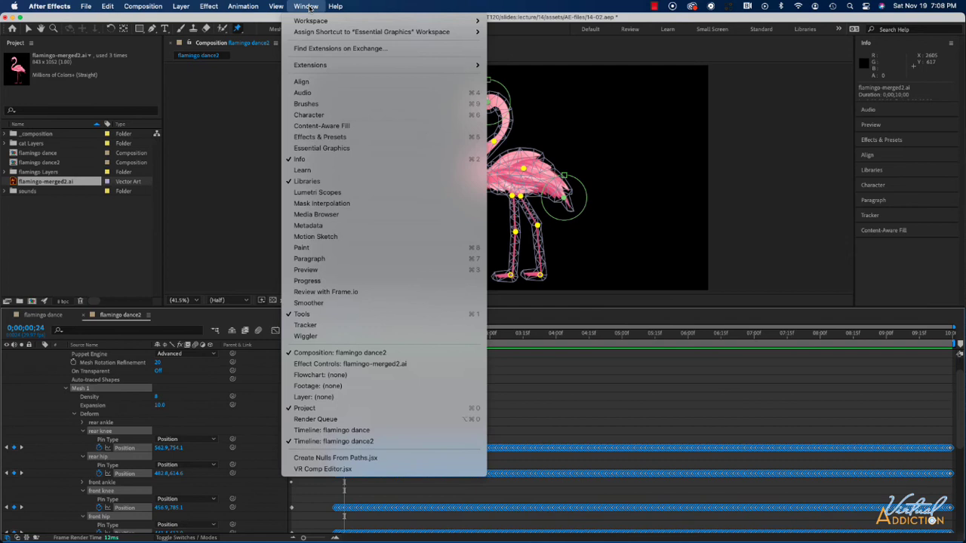
left_click(306, 7)
left_click(311, 304)
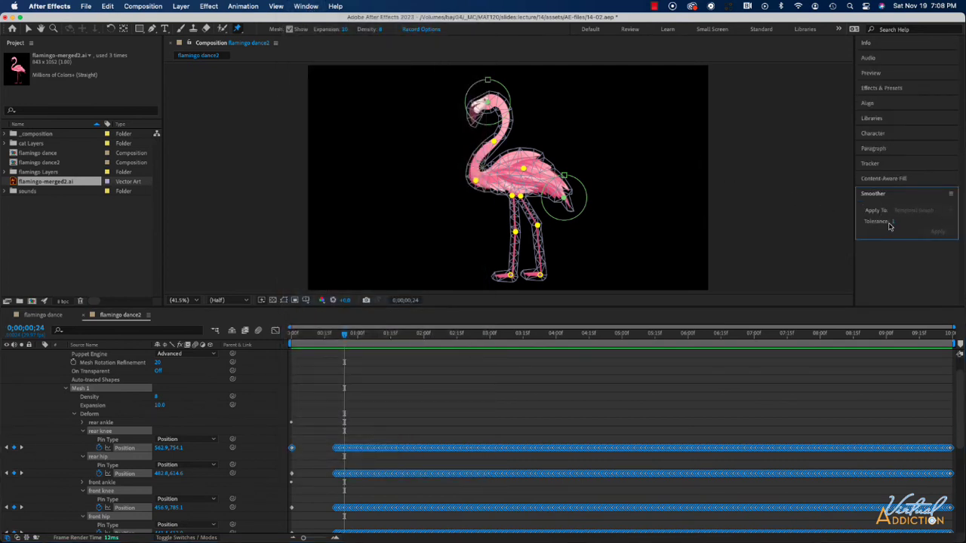
left_click(132, 456)
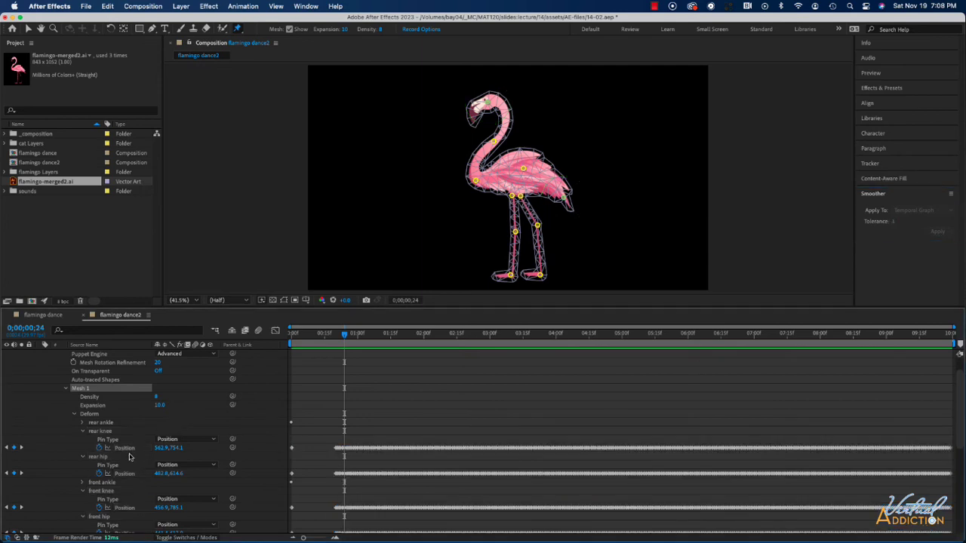
left_click(126, 450)
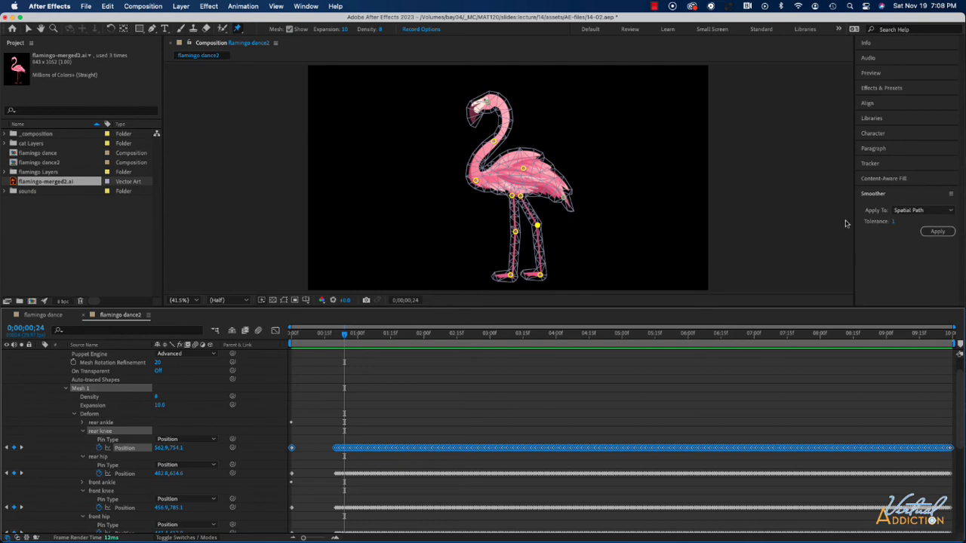
left_click(894, 222)
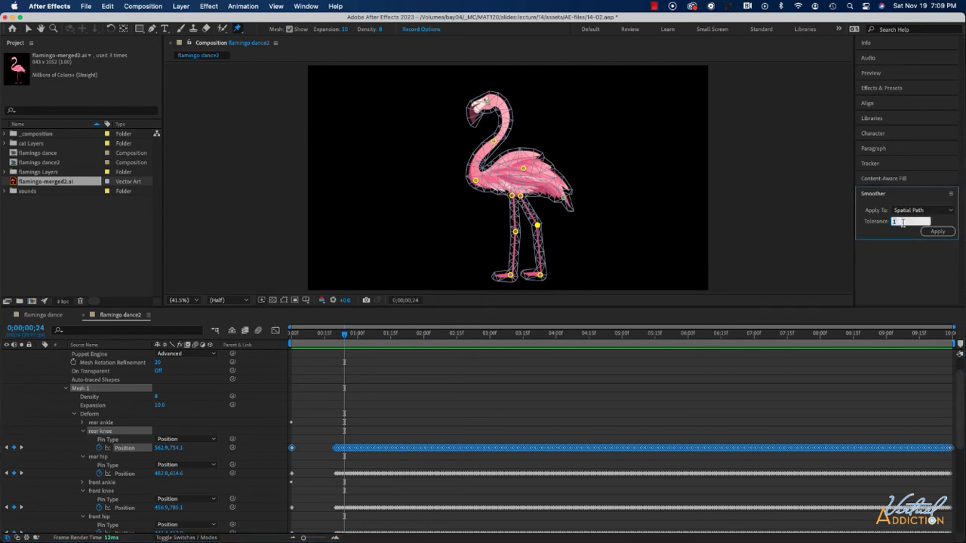
type("15")
left_click(936, 231)
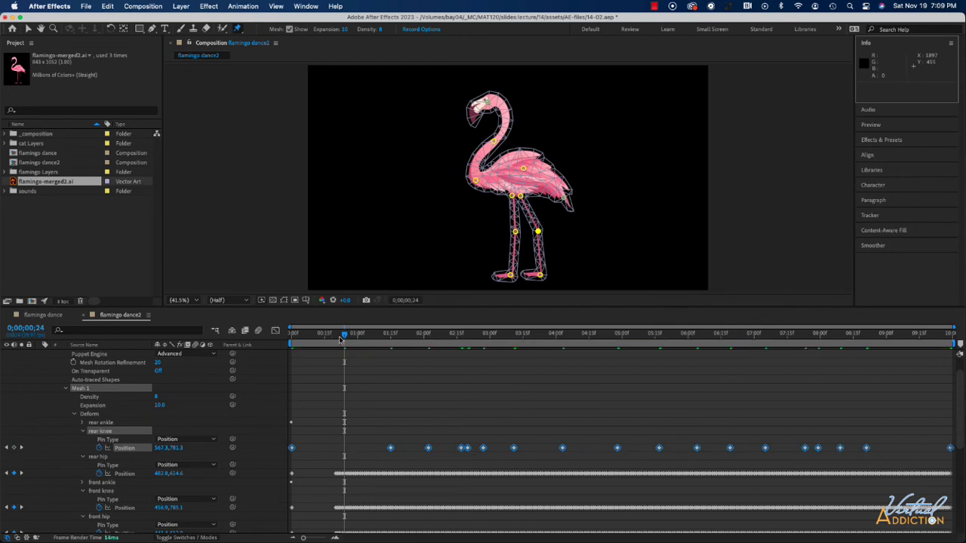
left_click_drag(339, 341, 284, 340)
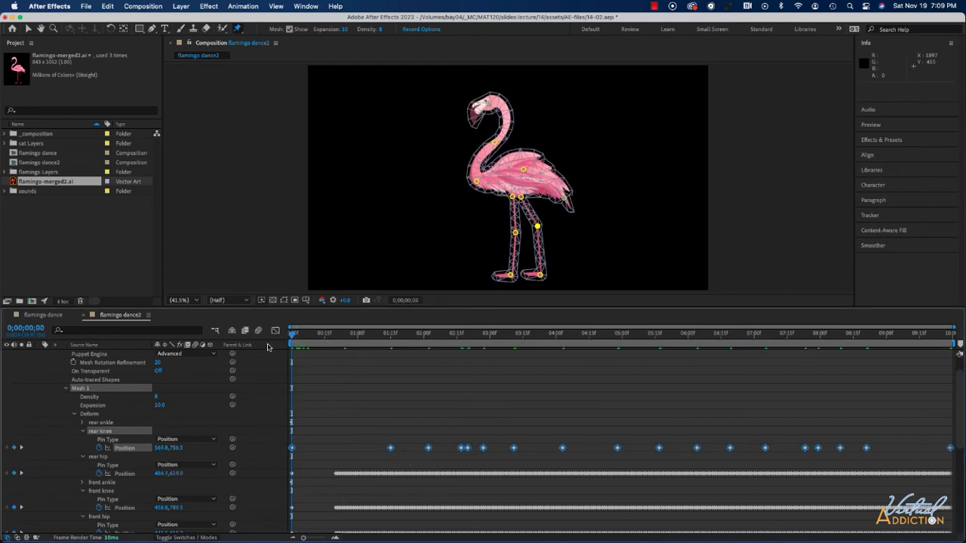
key("space")
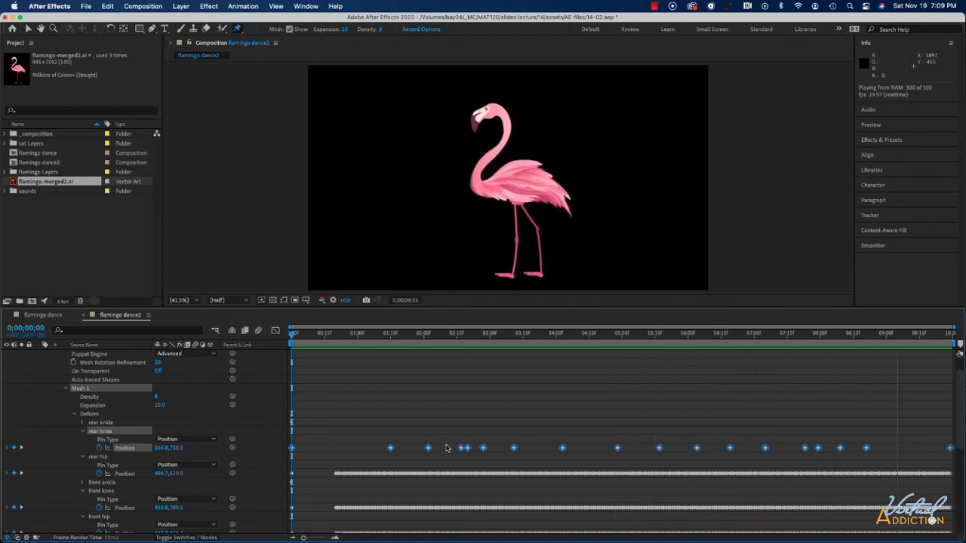
- Stop playback and thin the rear hip Position keyframes with Smoother tolerance 15
left_click(452, 422)
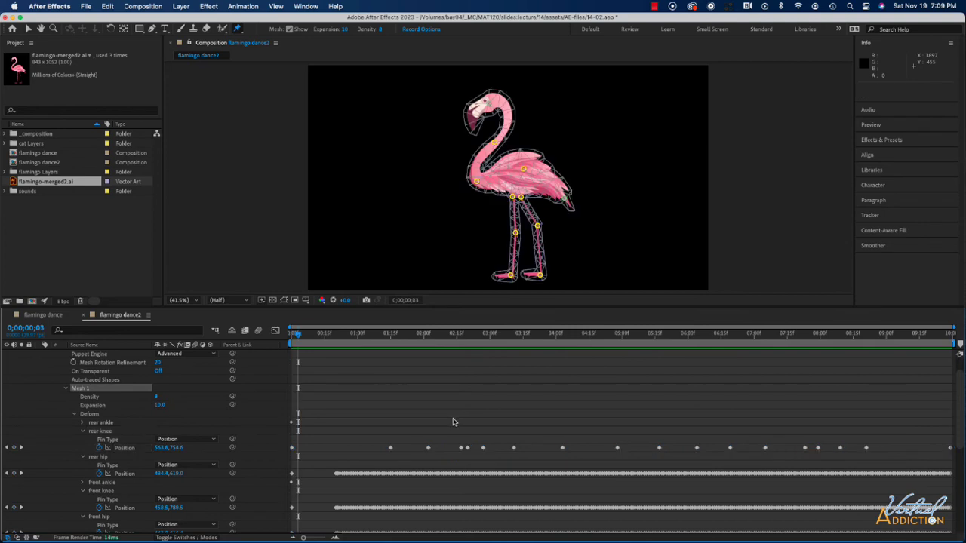
left_click(125, 474)
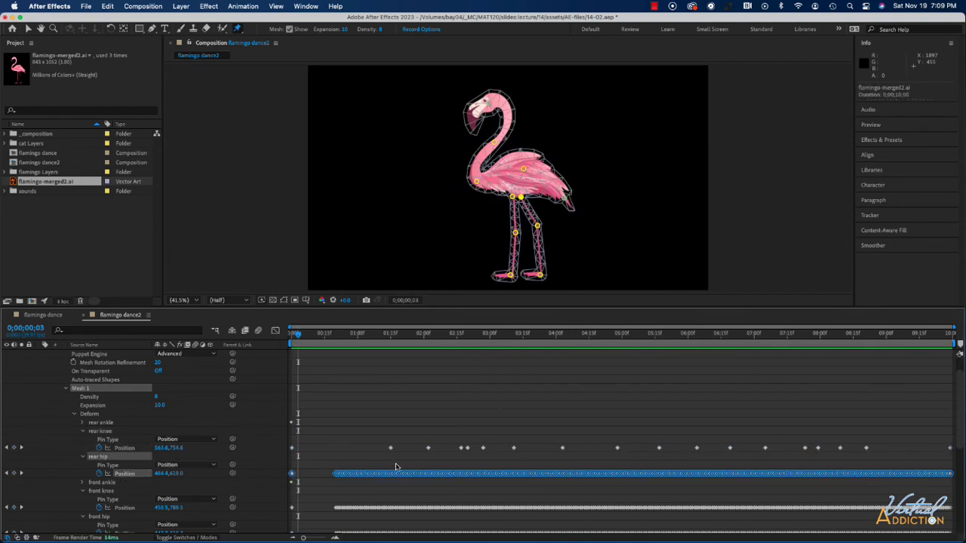
left_click(881, 247)
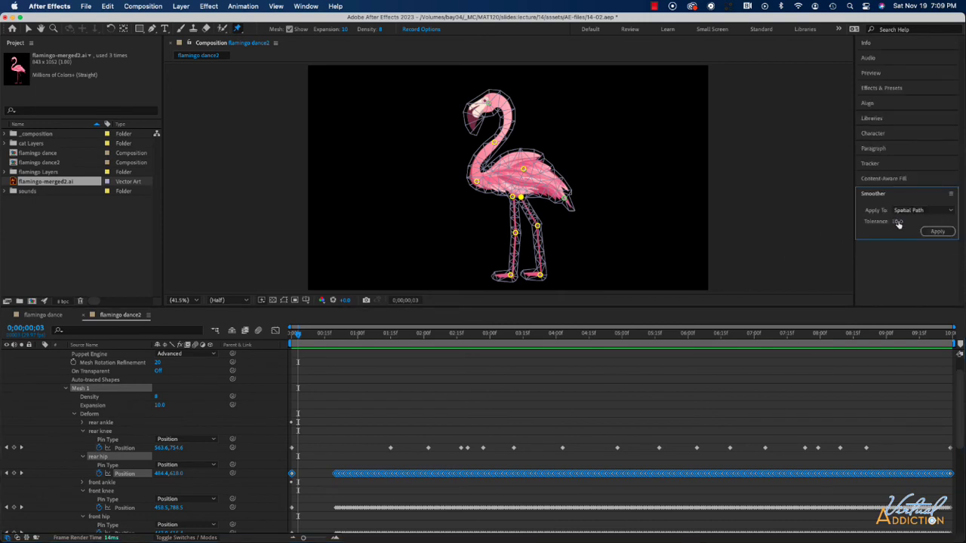
left_click(898, 221)
type("15")
left_click(943, 234)
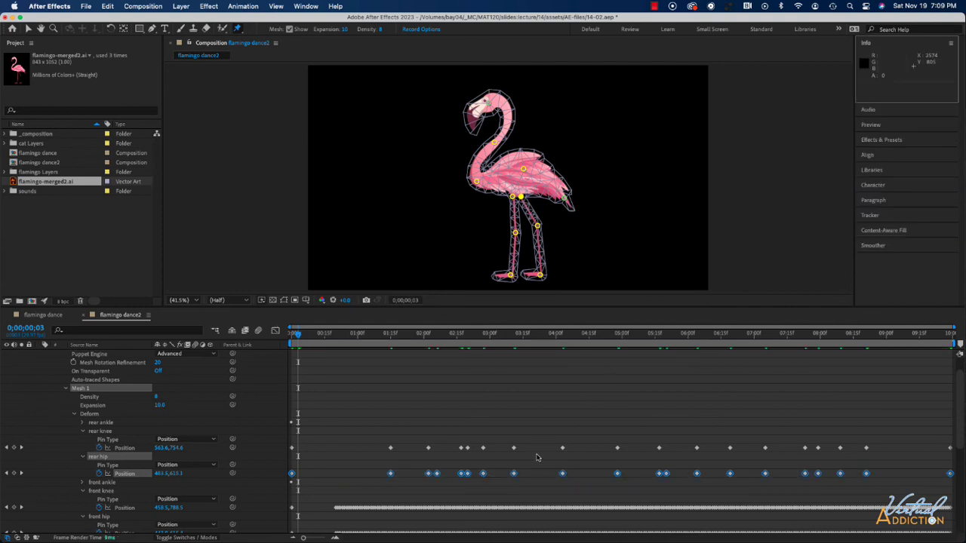
- Thin the front knee Position keyframes at tolerance 15, then select the front hip Position keyframes
scroll(521, 469, "down", 3)
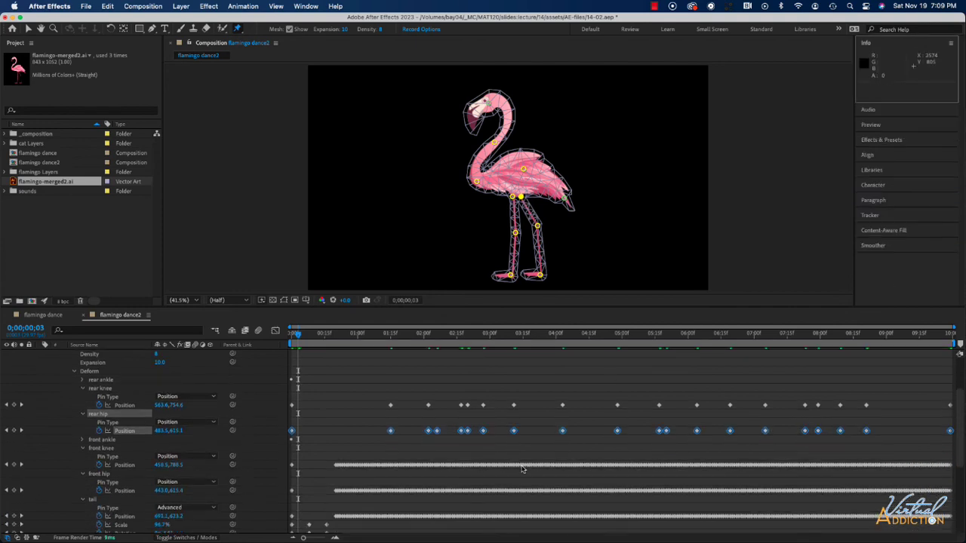
left_click(125, 448)
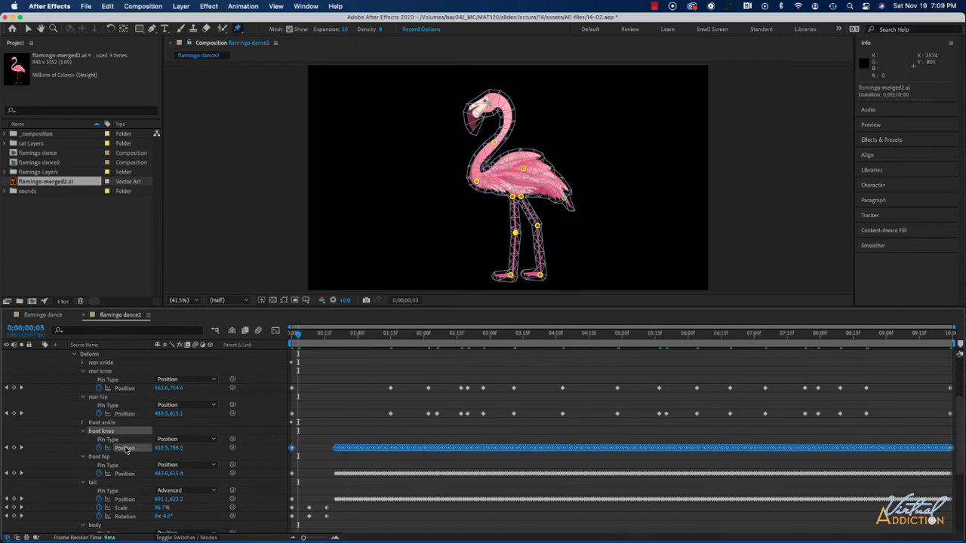
left_click(872, 246)
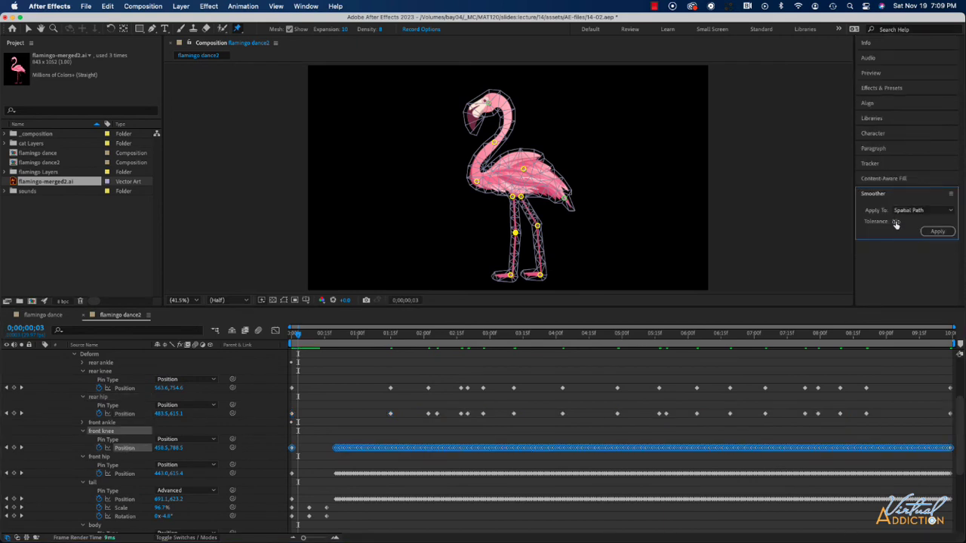
left_click(897, 221)
type("15")
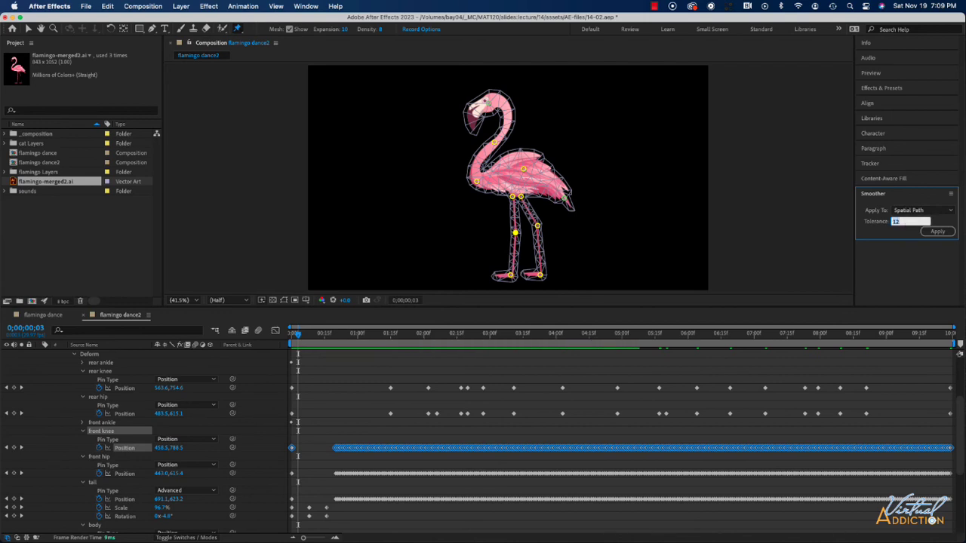
left_click(937, 234)
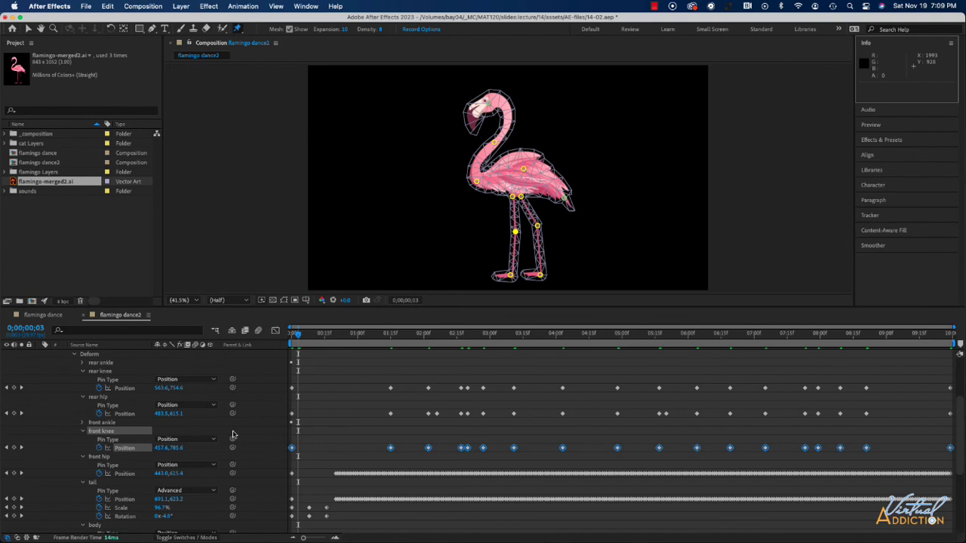
left_click(123, 474)
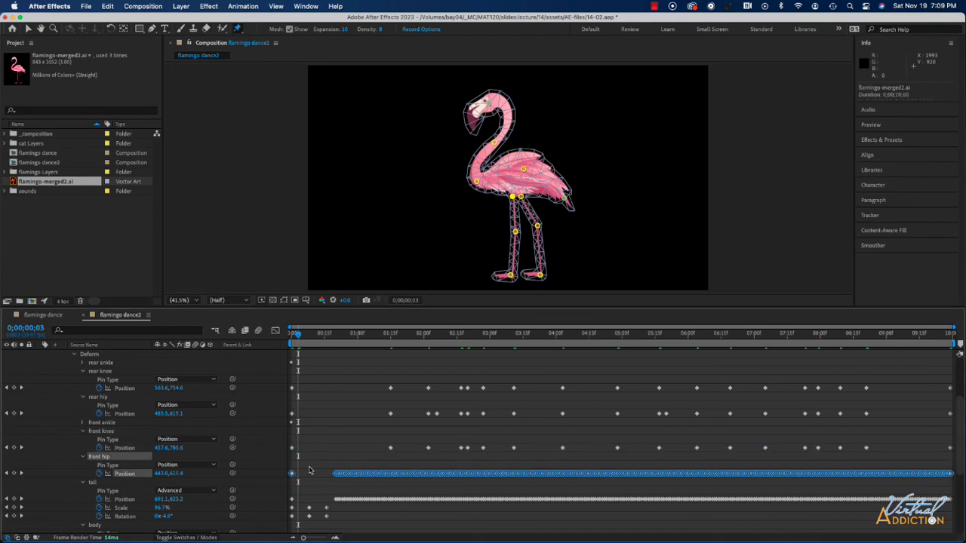
left_click(881, 248)
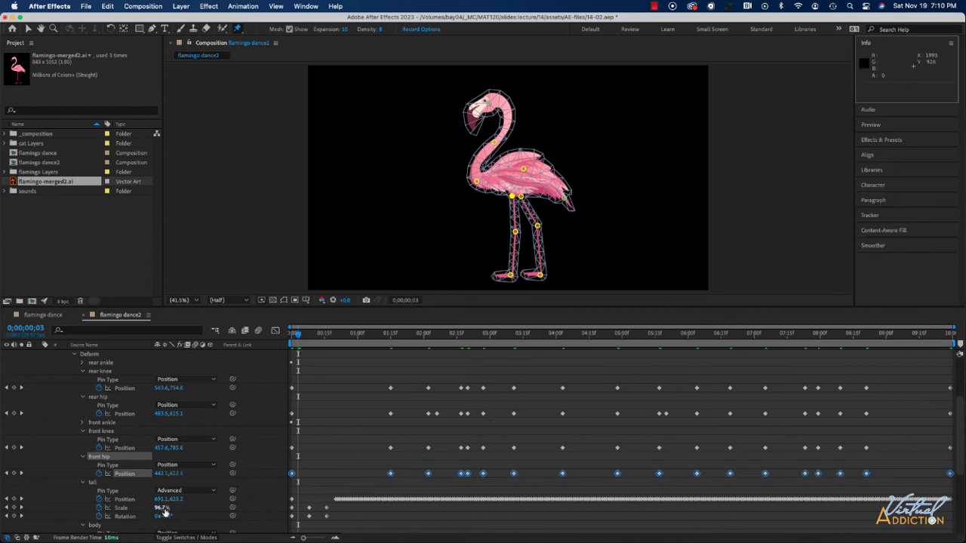
- Apply Smoother to the tail and neck pins' Position keyframes
scroll(190, 499, "down", 2)
left_click(133, 459)
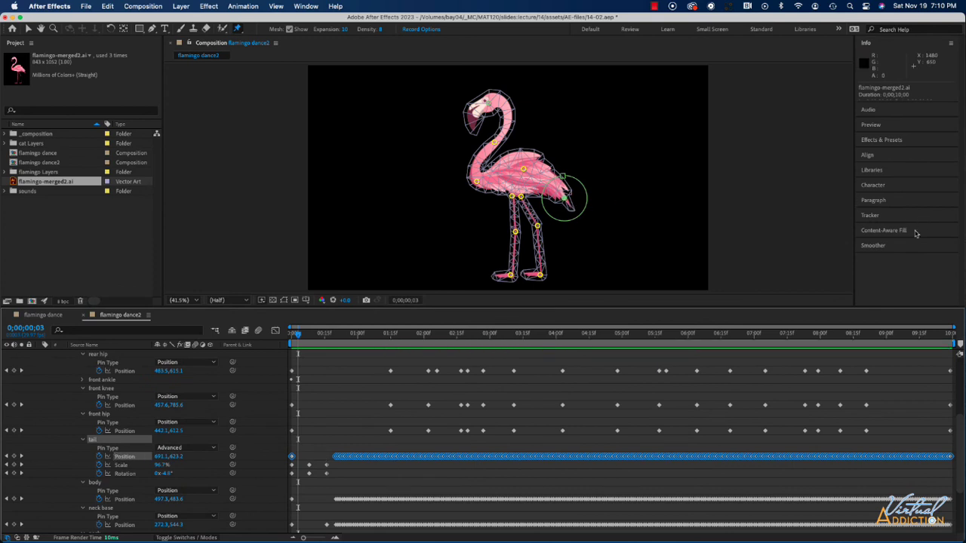
left_click(873, 246)
left_click(932, 236)
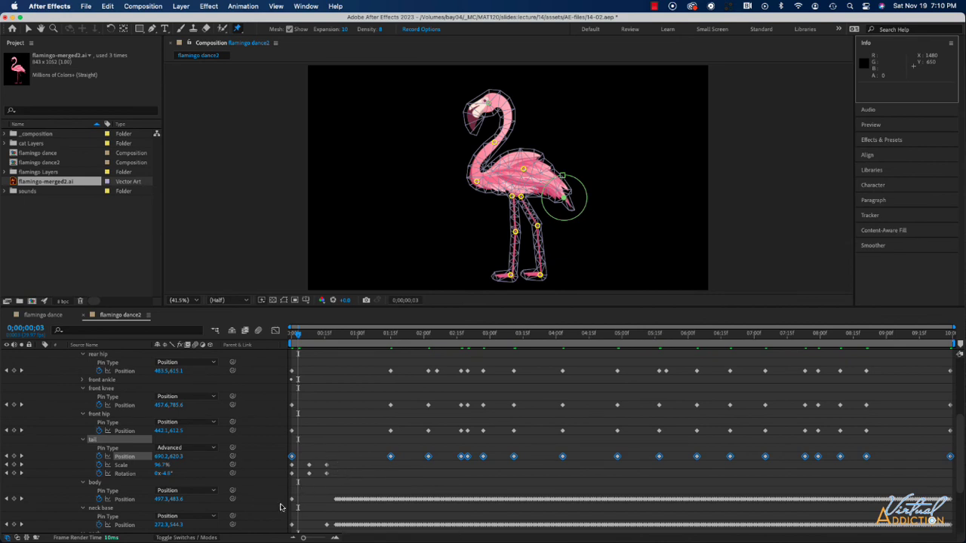
scroll(196, 507, "down", 3)
left_click(124, 460)
left_click(873, 245)
left_click(935, 232)
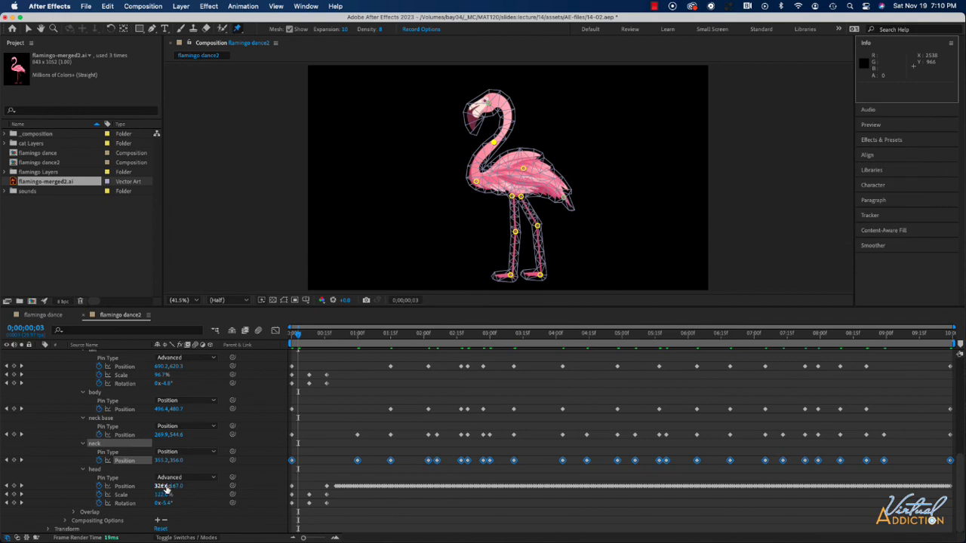
- Thin the head pin's Position keyframes and return the current time to 0;00;00;00
left_click_drag(166, 489, 163, 490)
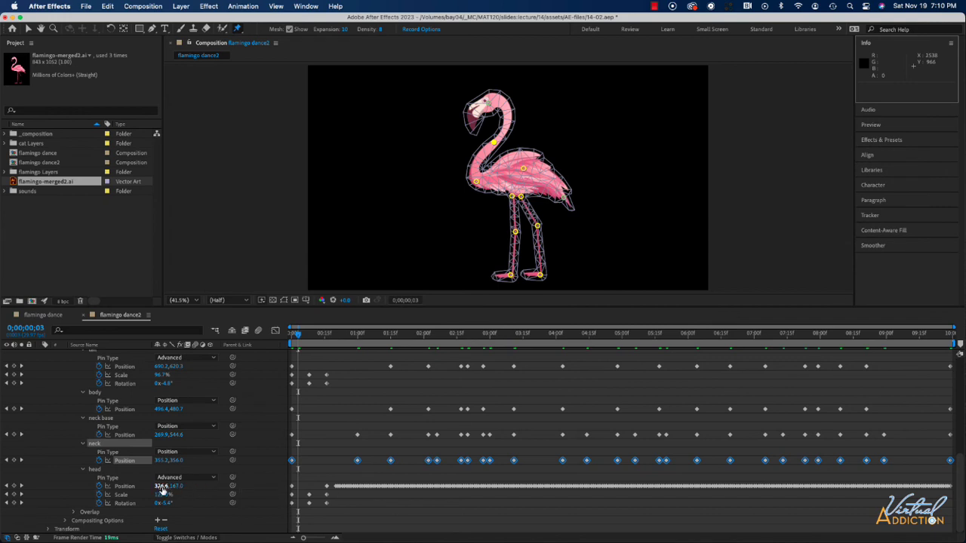
left_click(127, 487)
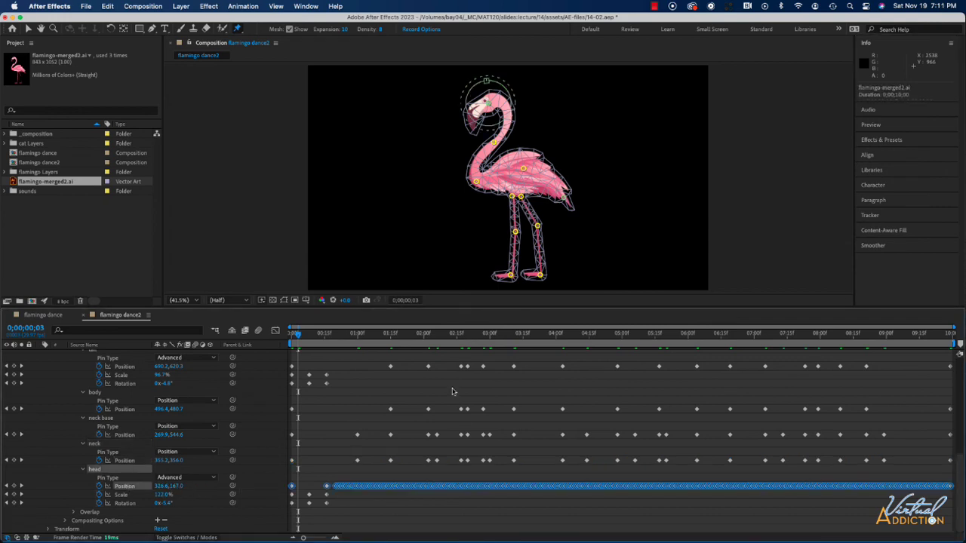
left_click(878, 246)
left_click(938, 232)
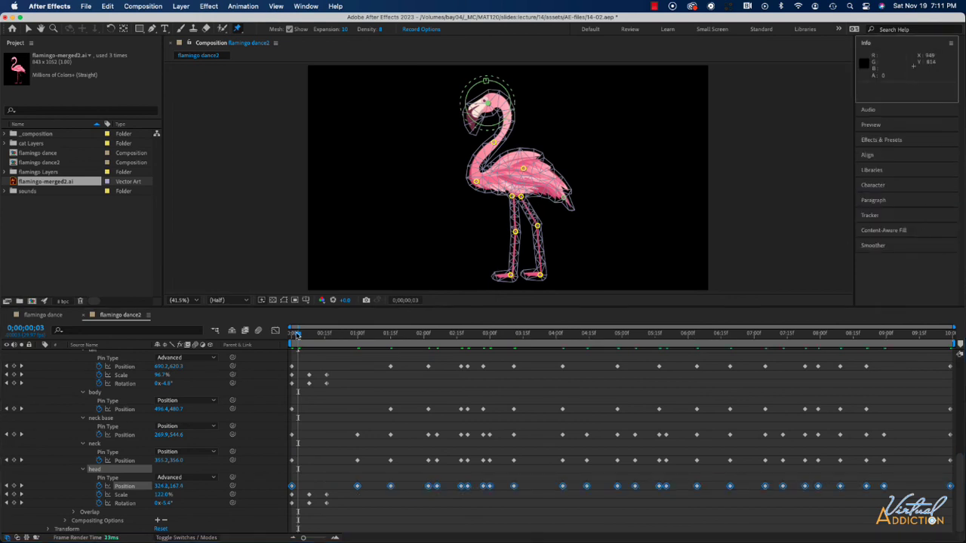
left_click_drag(297, 335, 276, 338)
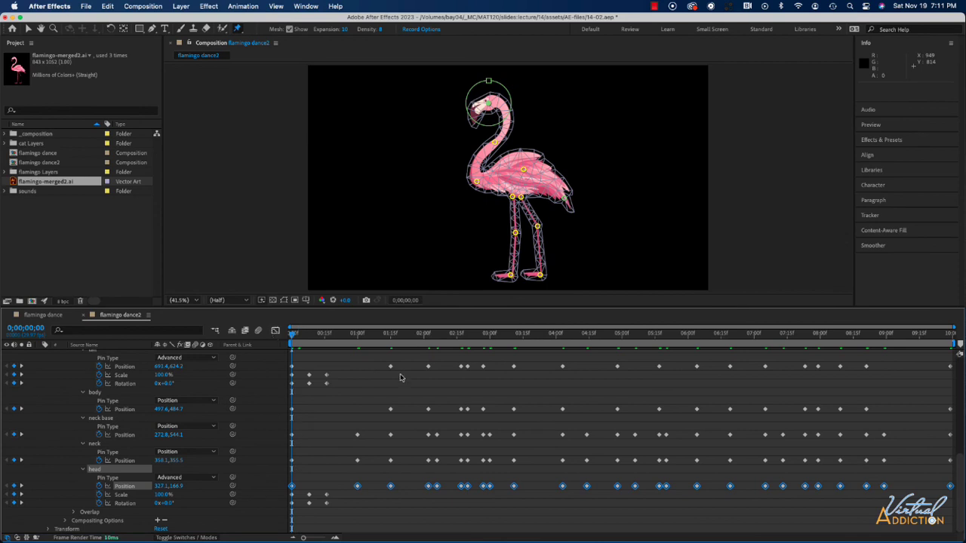
key("space")
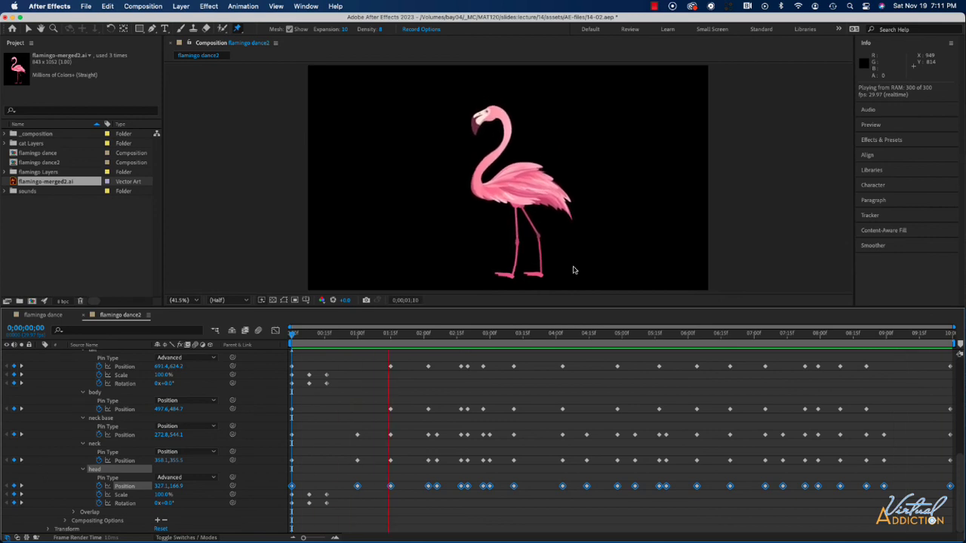
key("space")
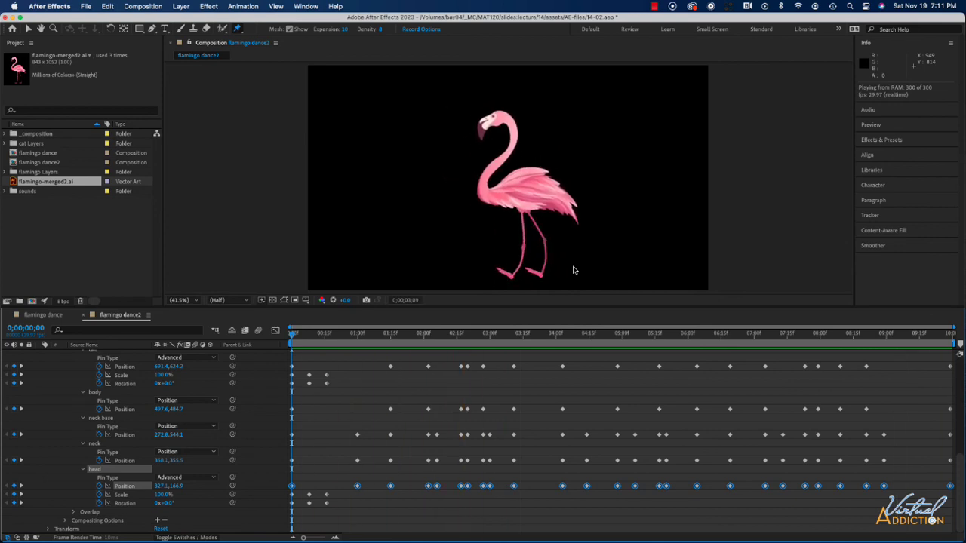
- Move the head pin to 330.0, 311.9 near 0;00;04;03 and preview the tweaked dance
left_click_drag(520, 336, 567, 337)
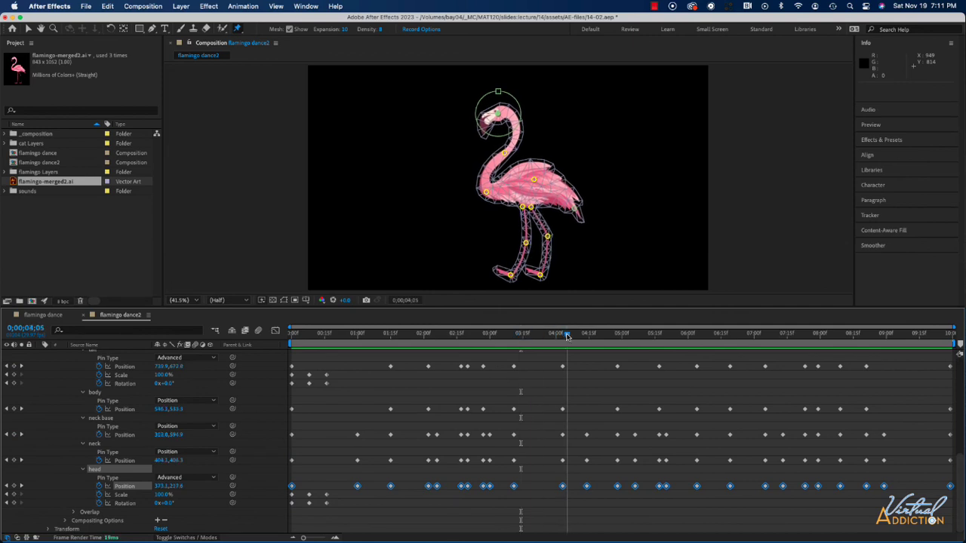
left_click_drag(567, 337, 563, 336)
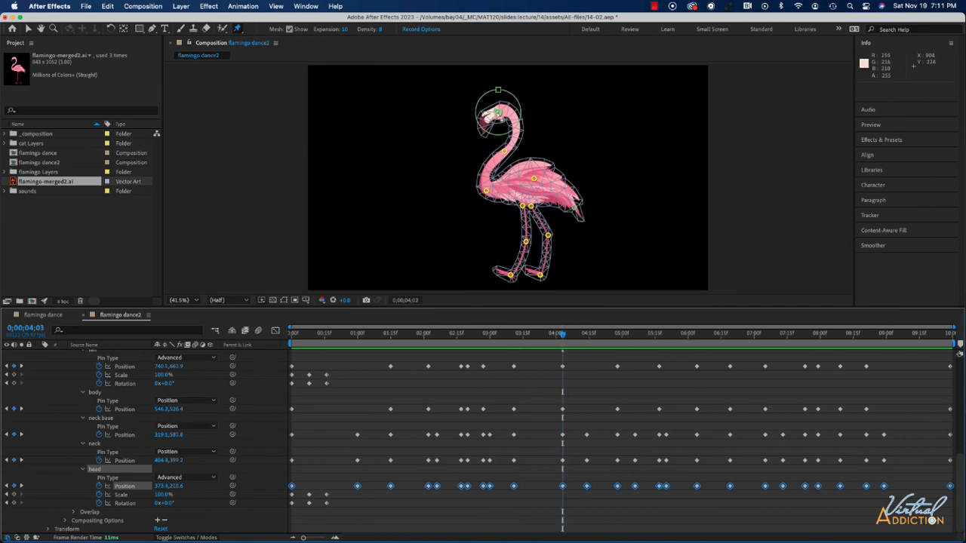
left_click_drag(498, 112, 491, 133)
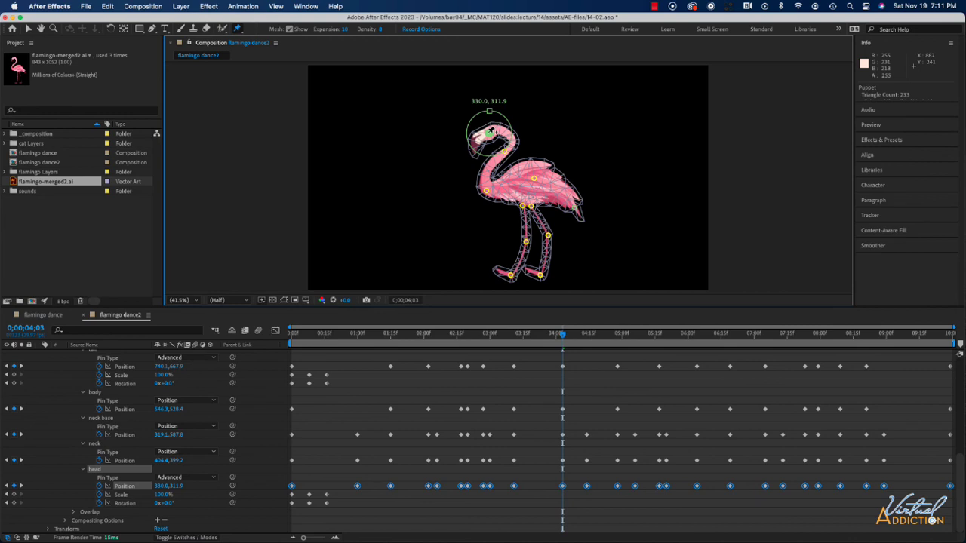
left_click_drag(562, 335, 476, 338)
key("space")
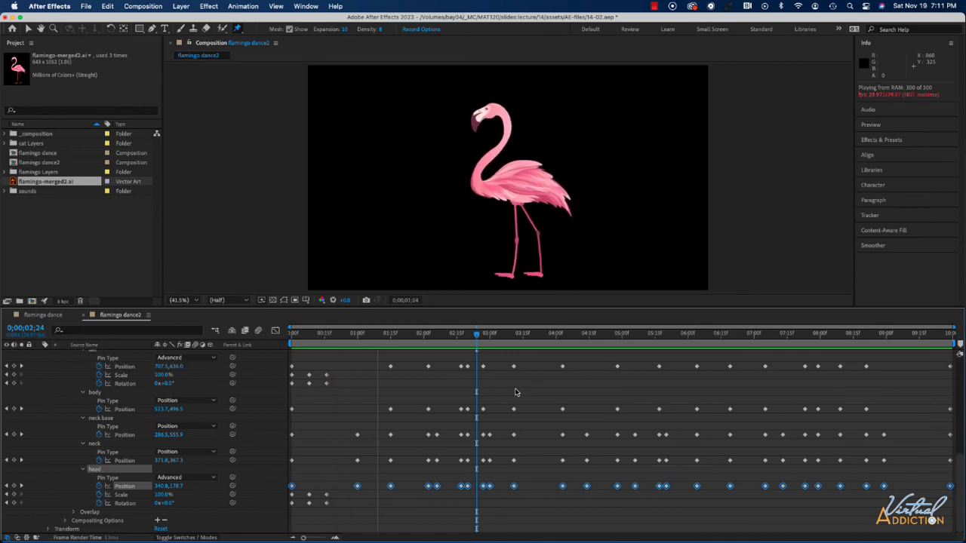
key("space")
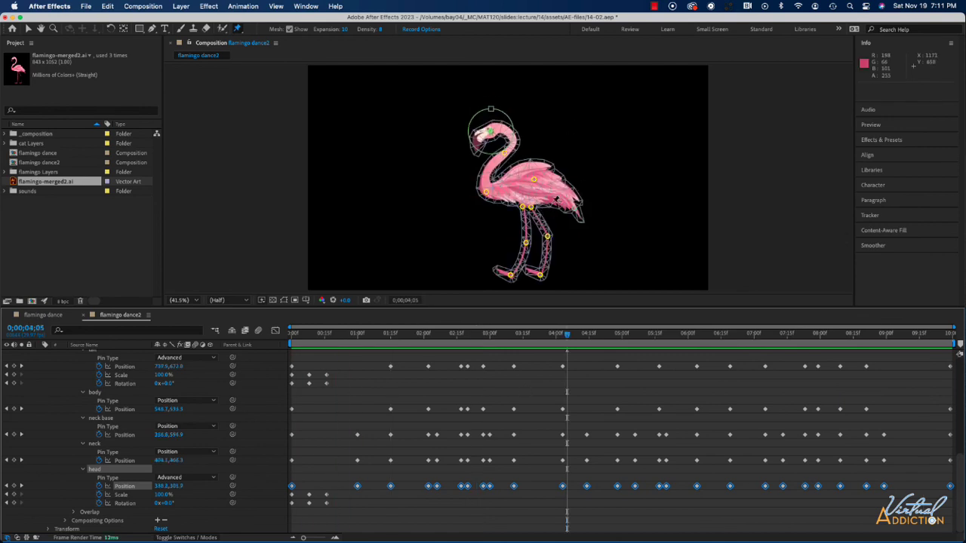